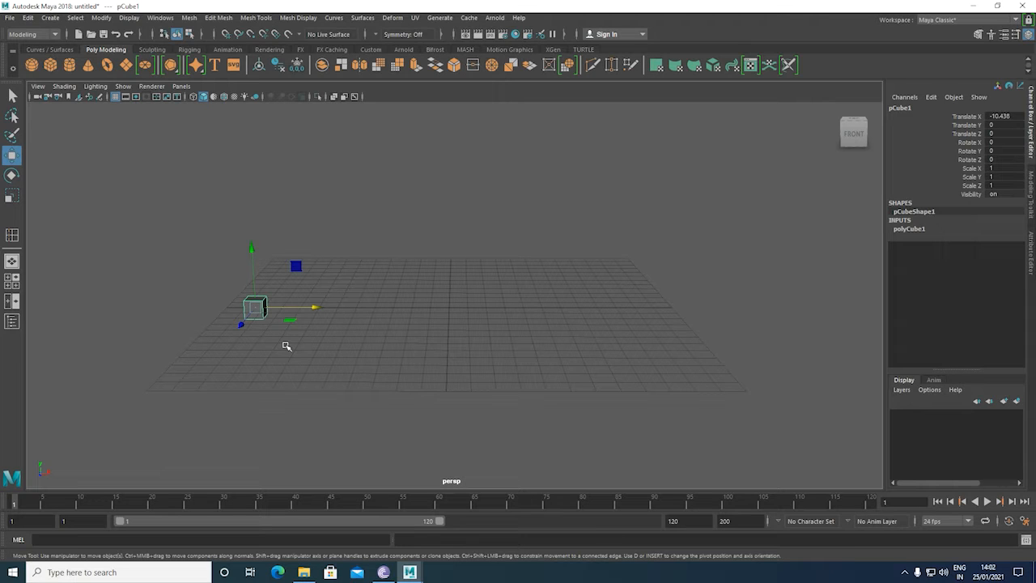
Raise the cube to Translate Y 0.5 and shift it outward along X to about -11.47.
drag(252, 247, 252, 241)
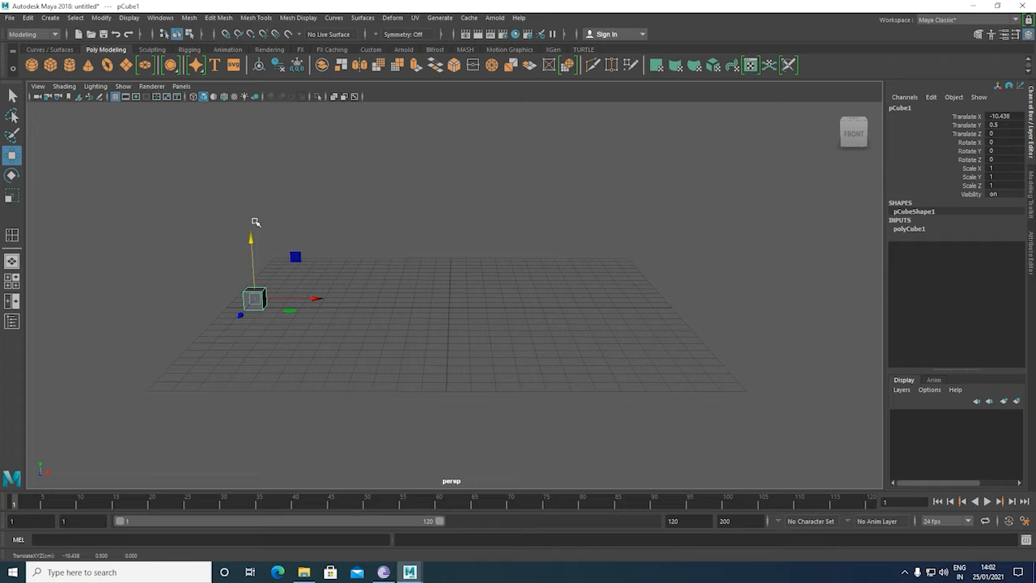
alt+drag(262, 365, 291, 377)
drag(308, 312, 288, 313)
key(alt+v)
key(alt+v)
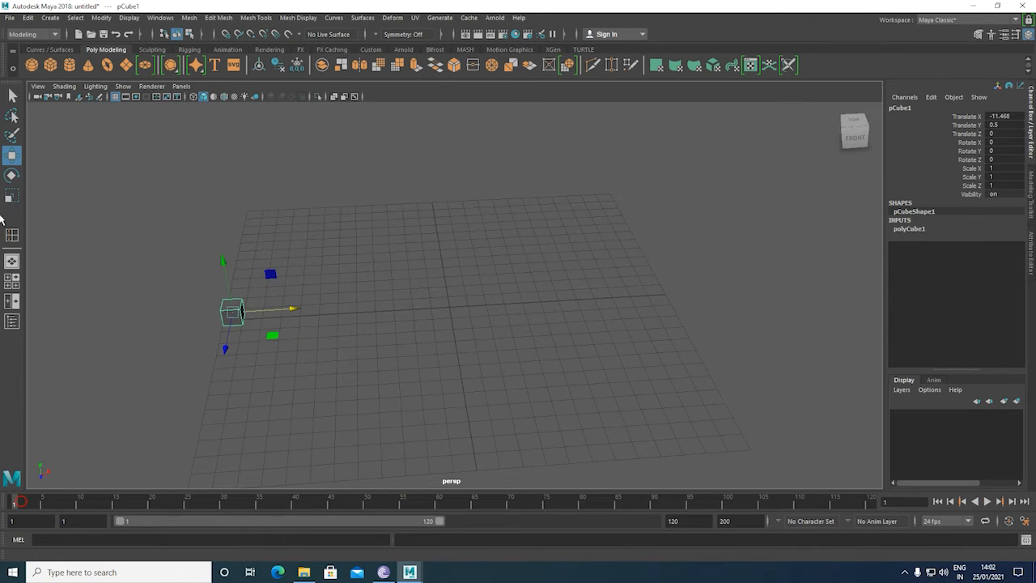
Freeze the cube's transformations at its current position.
click(102, 18)
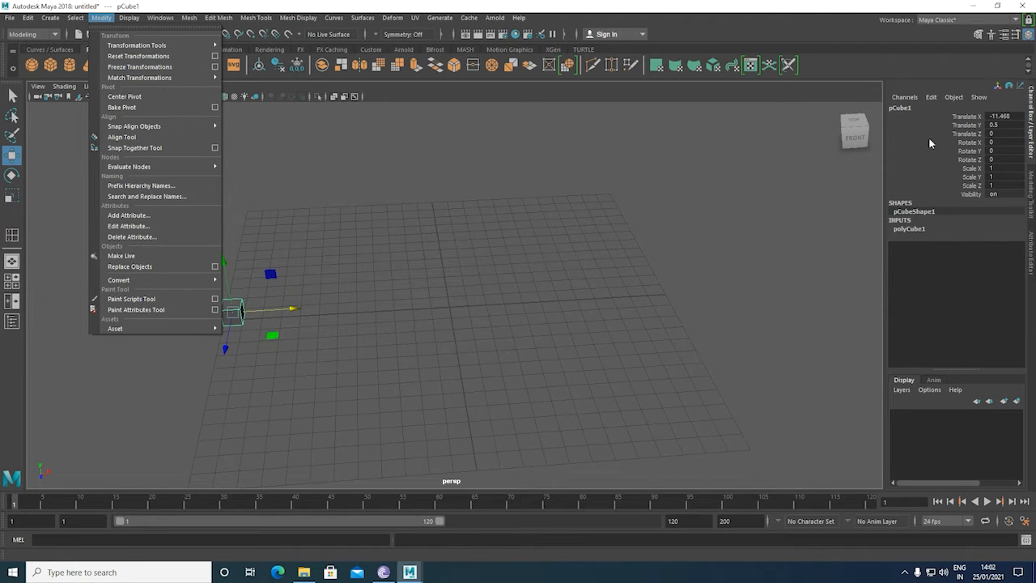
mouse_move(186, 280)
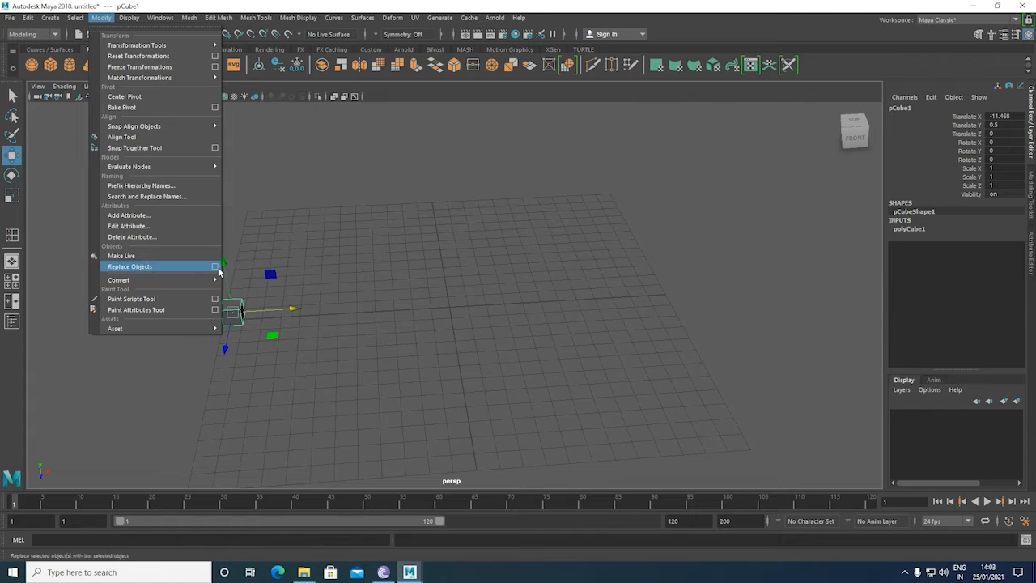
mouse_move(134, 76)
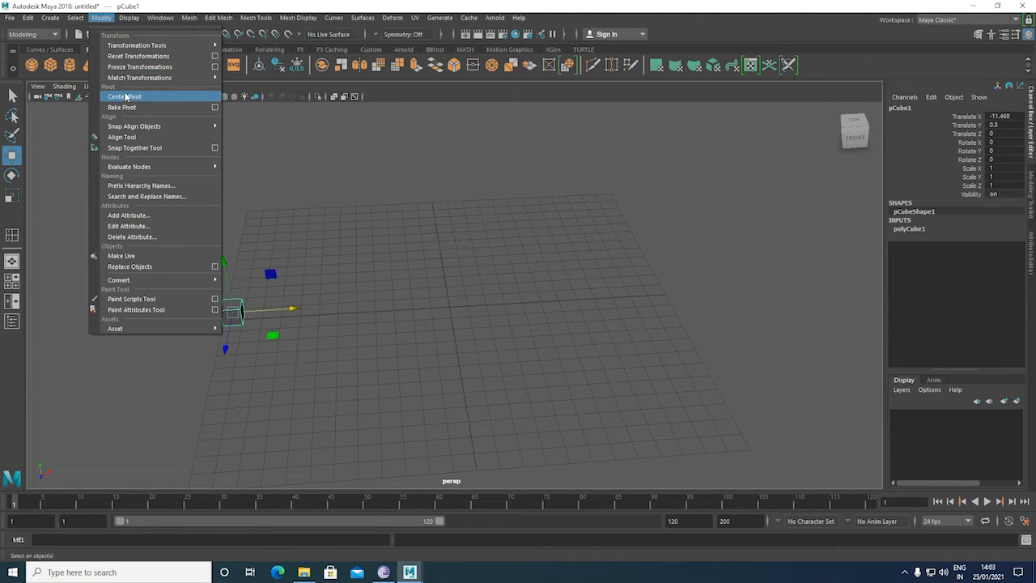
click(130, 67)
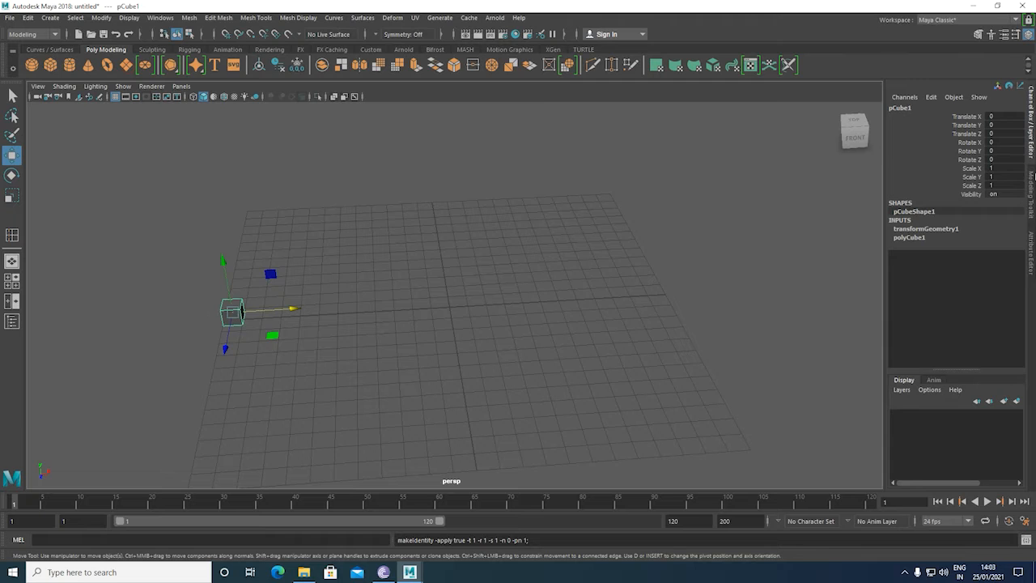
Keyframe the cube at frame 1, and at frame 50 with it moved across the grid to about 23 in X.
alt+drag(285, 373, 282, 357)
alt+drag(248, 312, 252, 344)
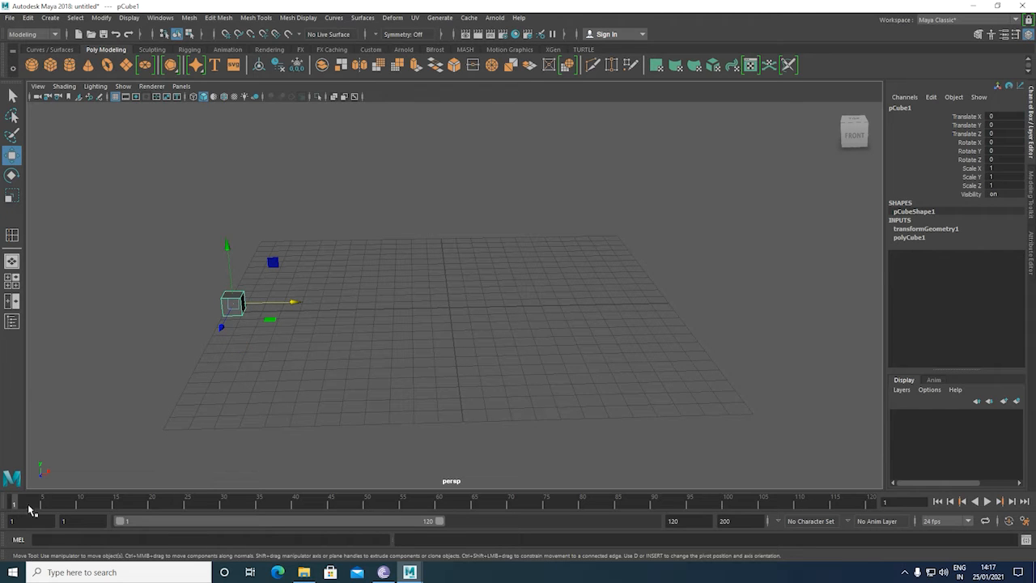
key(s)
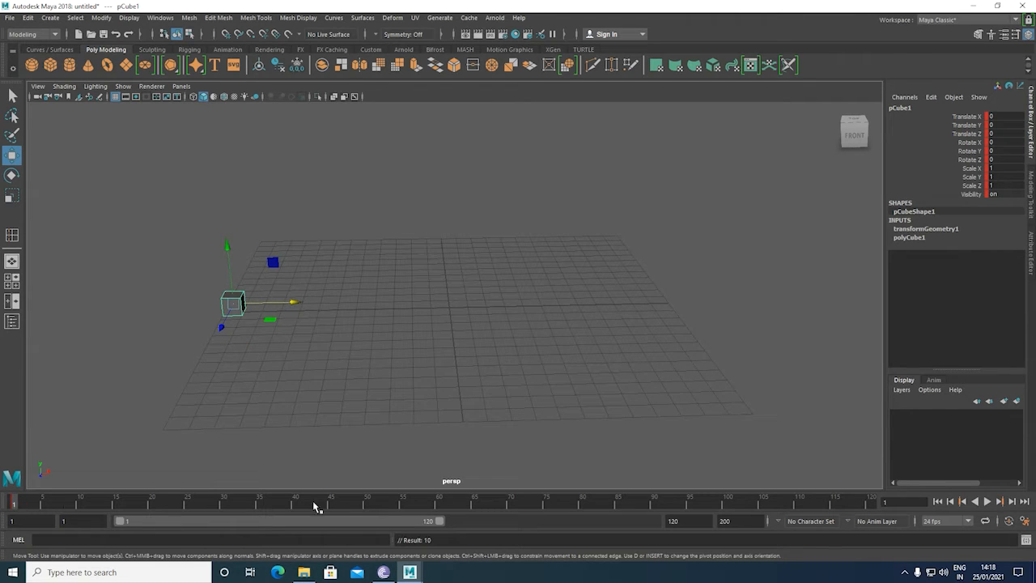
click(367, 504)
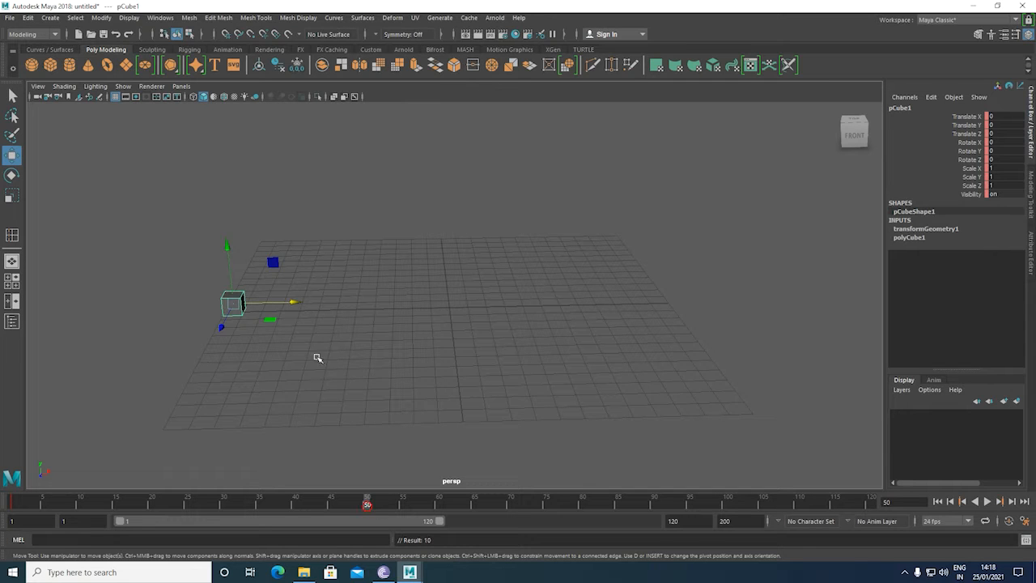
drag(296, 306, 721, 331)
key(s)
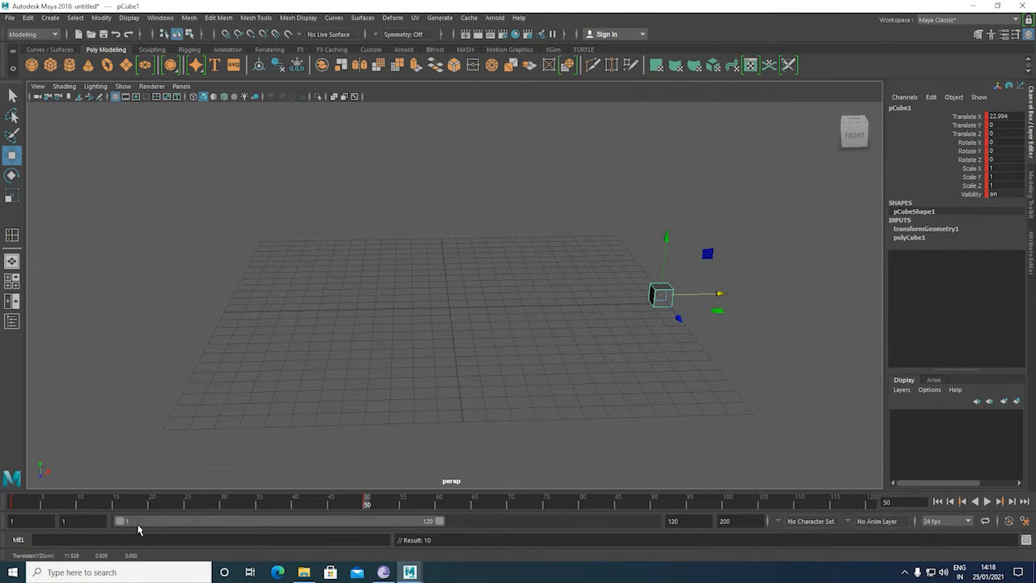
Play the cube's movement twice from frame 1 to check the animation.
drag(365, 502, 5, 517)
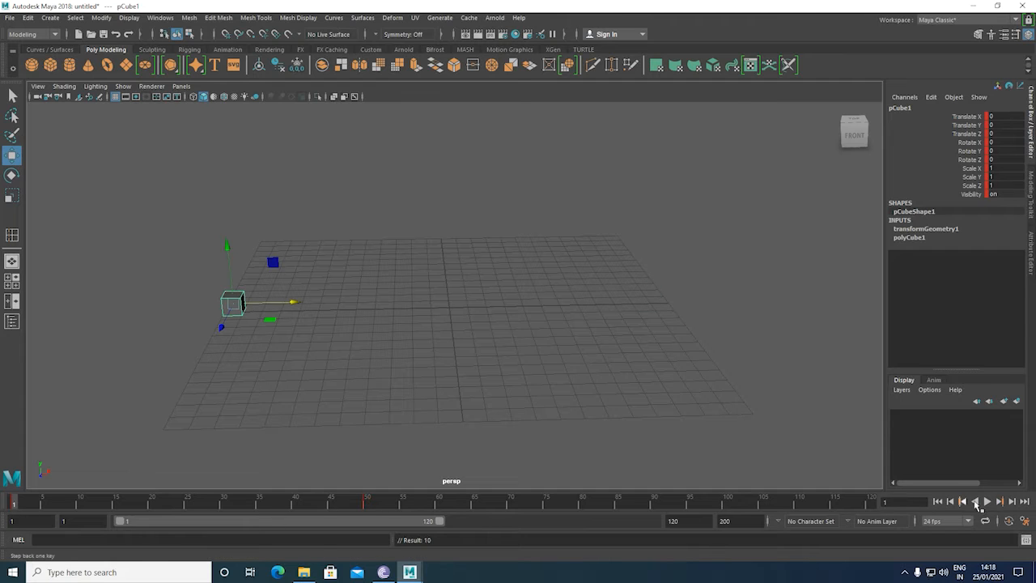
click(988, 502)
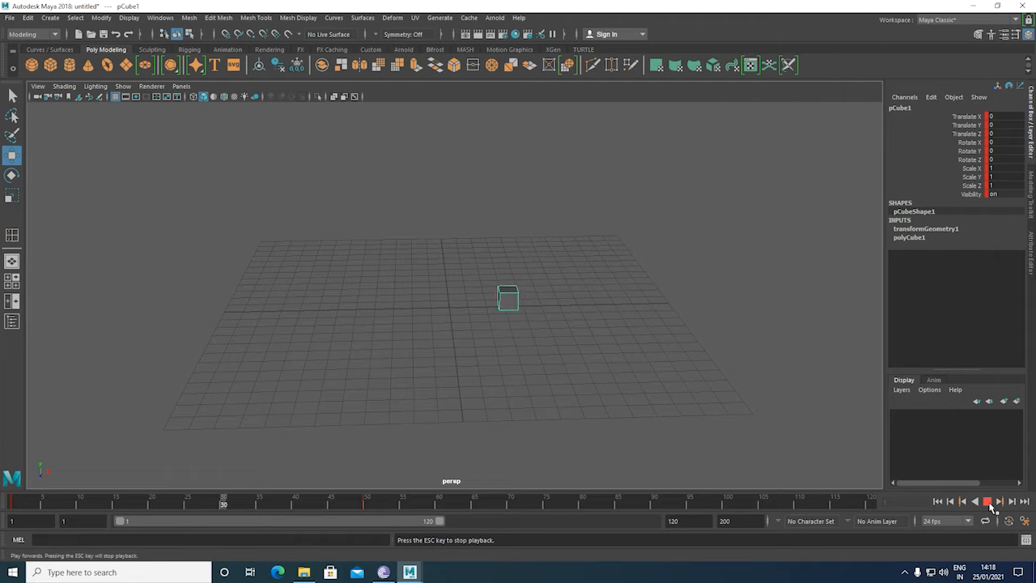
click(988, 503)
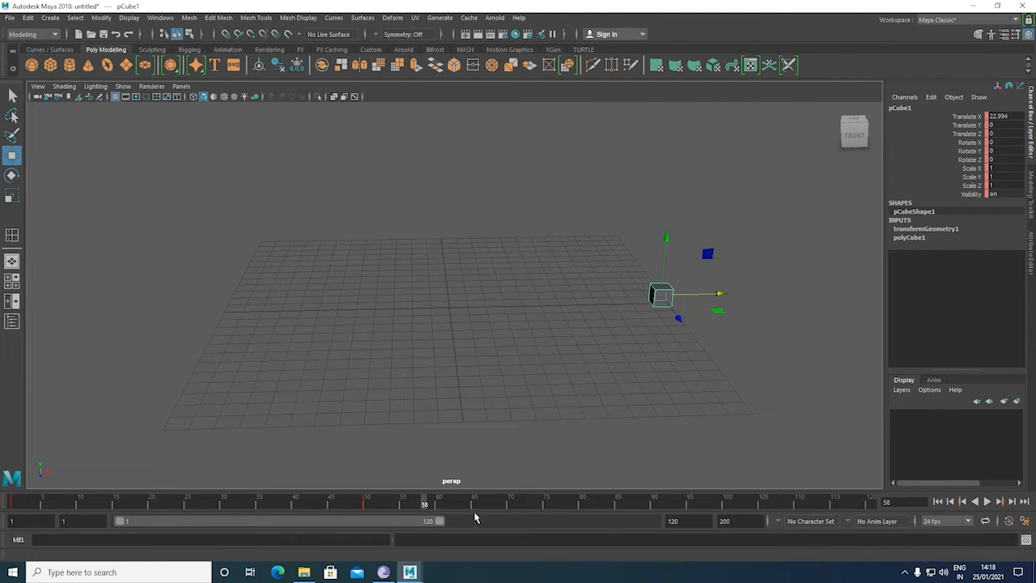
drag(424, 502, 10, 510)
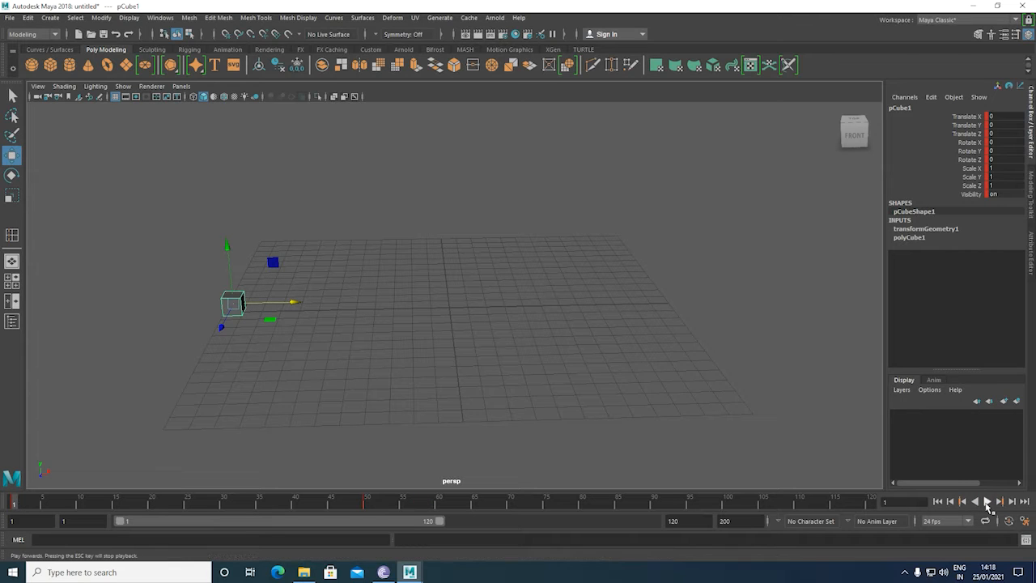
click(987, 502)
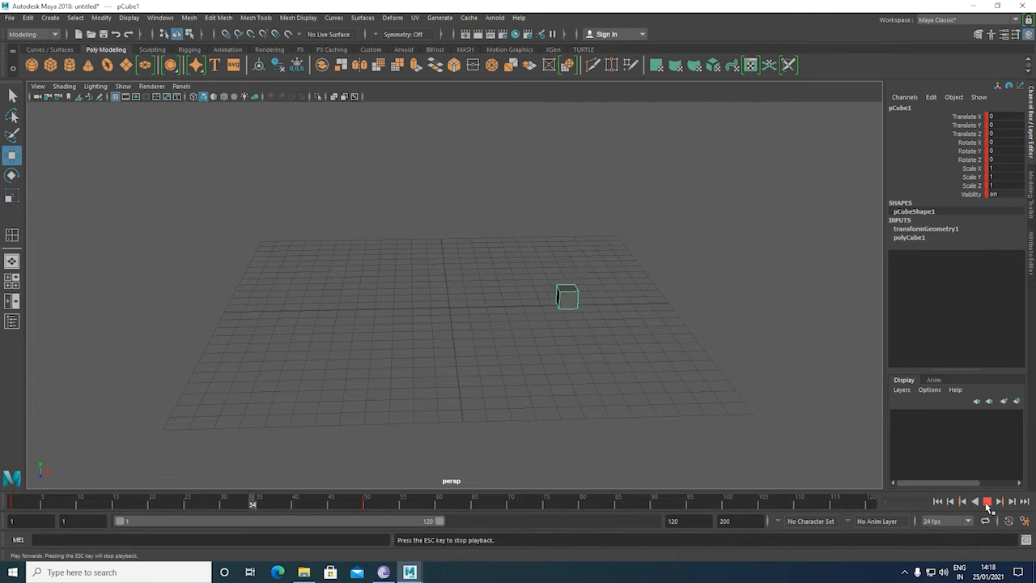
click(987, 502)
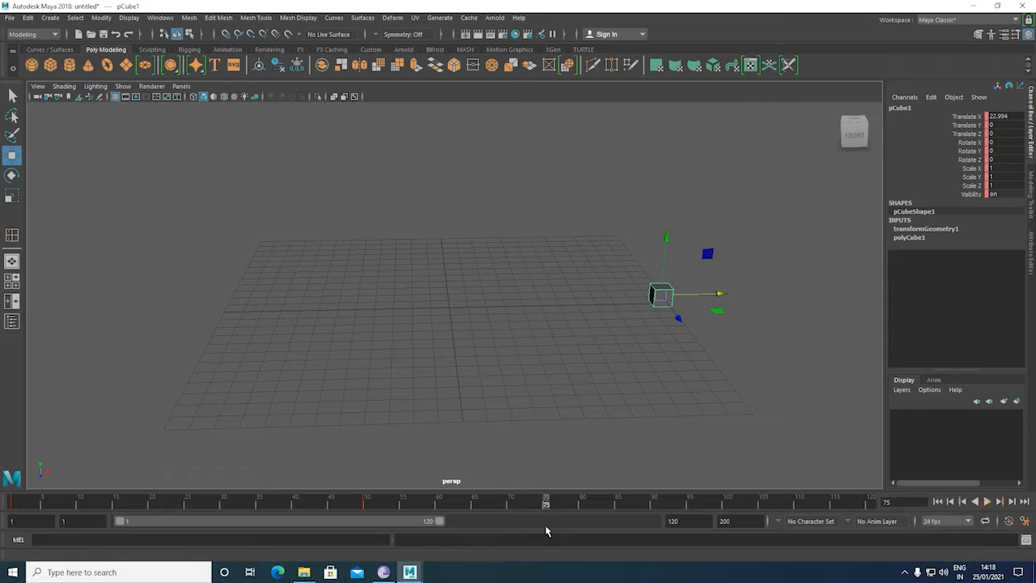
Set the playback range's end to frame 50 and return to the first frame.
double_click(680, 521)
text(50)
key(Return)
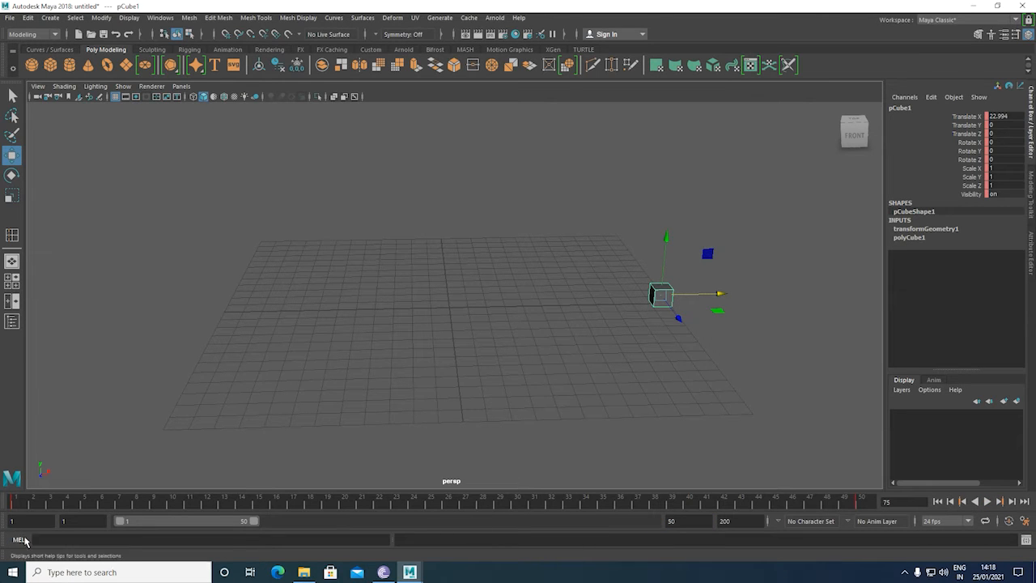
key(alt+shift+v)
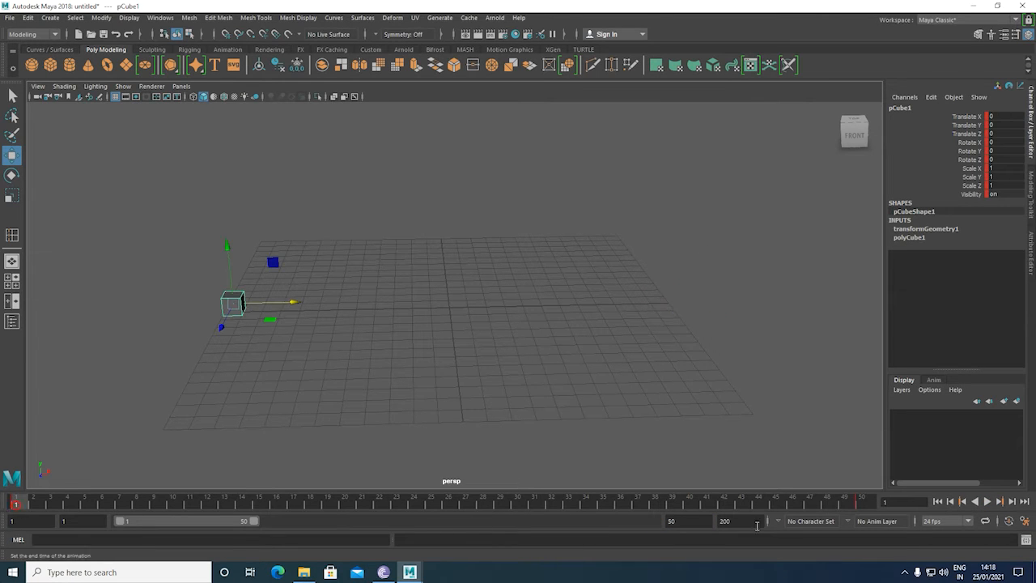
Play the shortened 50-frame range twice from the start, stop it and return to frame 1.
click(989, 502)
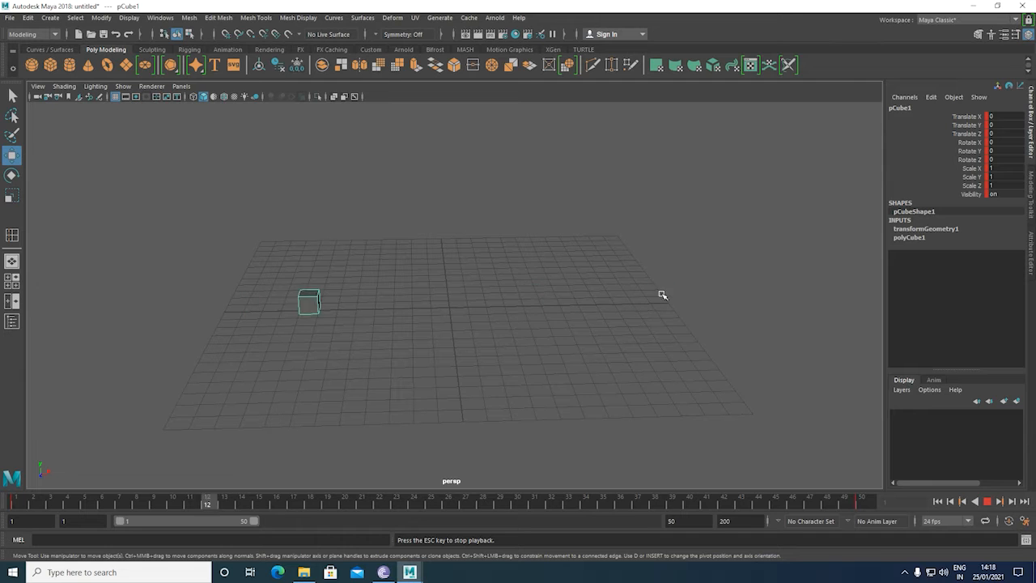
click(988, 503)
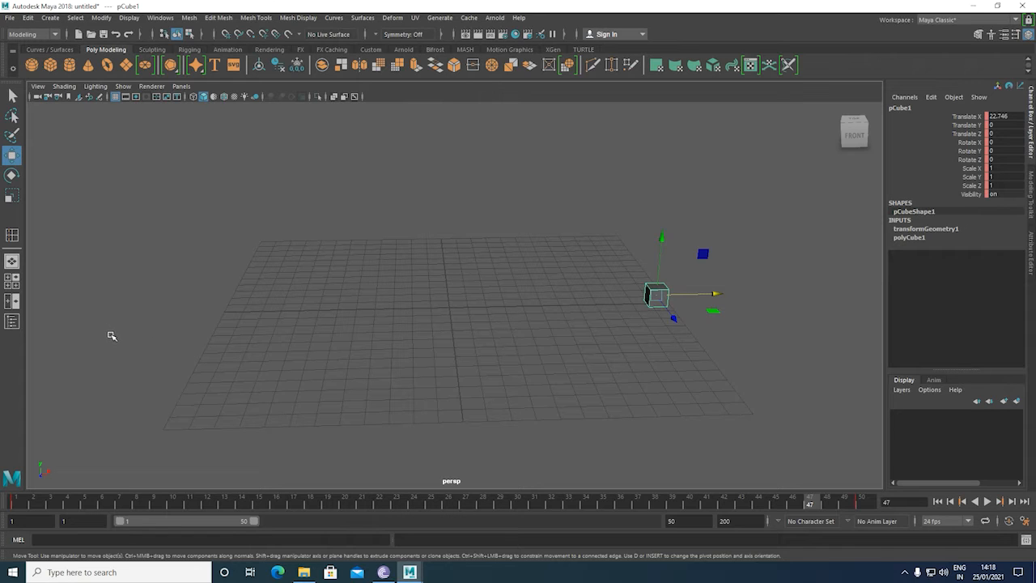
click(18, 504)
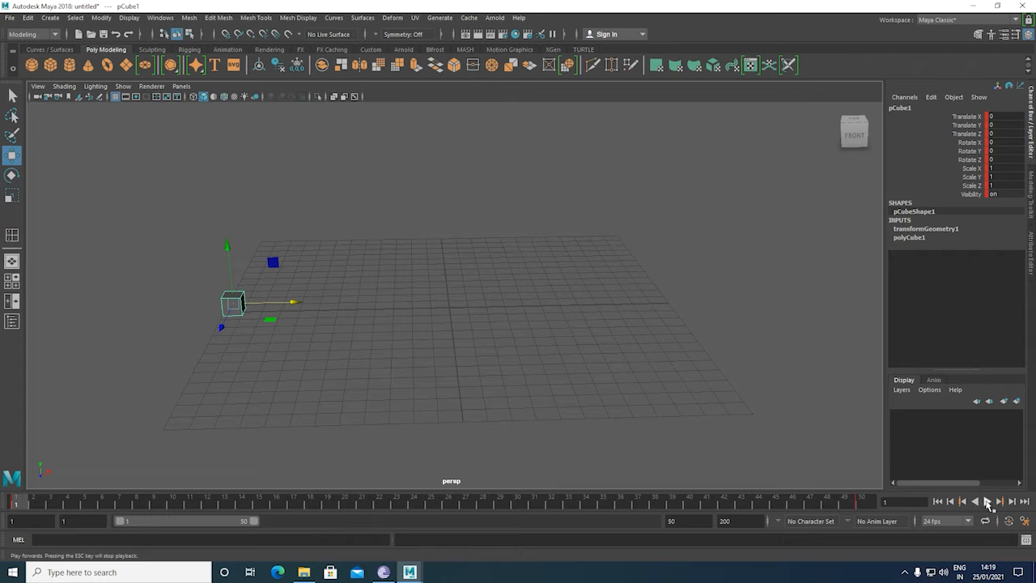
click(988, 502)
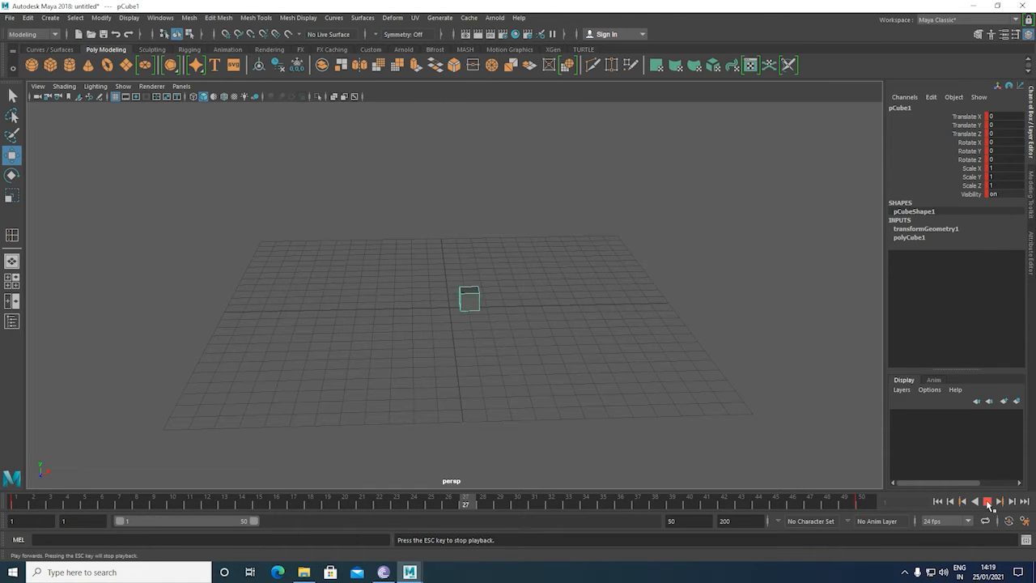
click(988, 502)
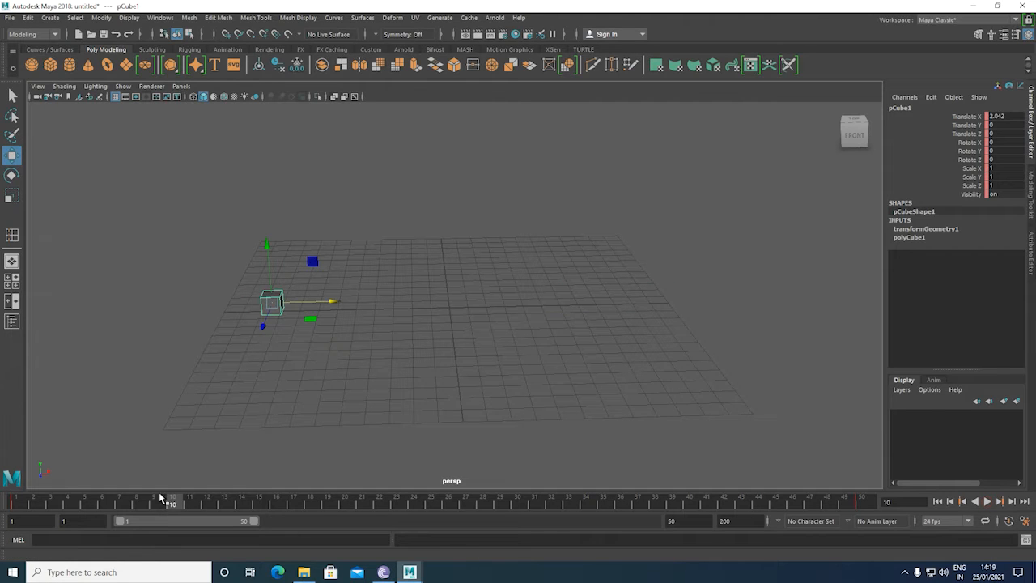
drag(177, 501, 1, 515)
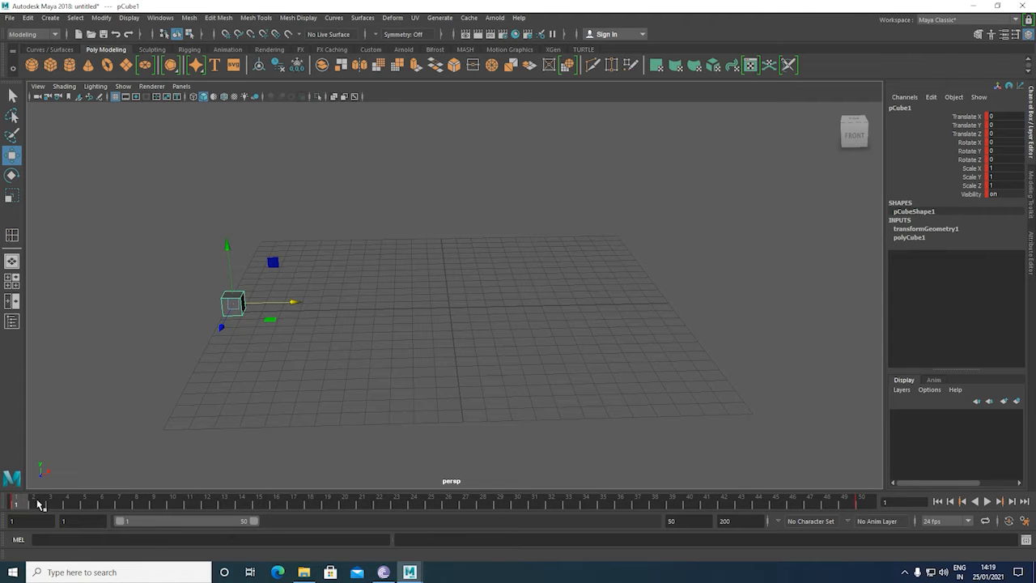
Shift the cube's end keyframe from frame 50 to frame 20 and reselect the cube.
click(860, 503)
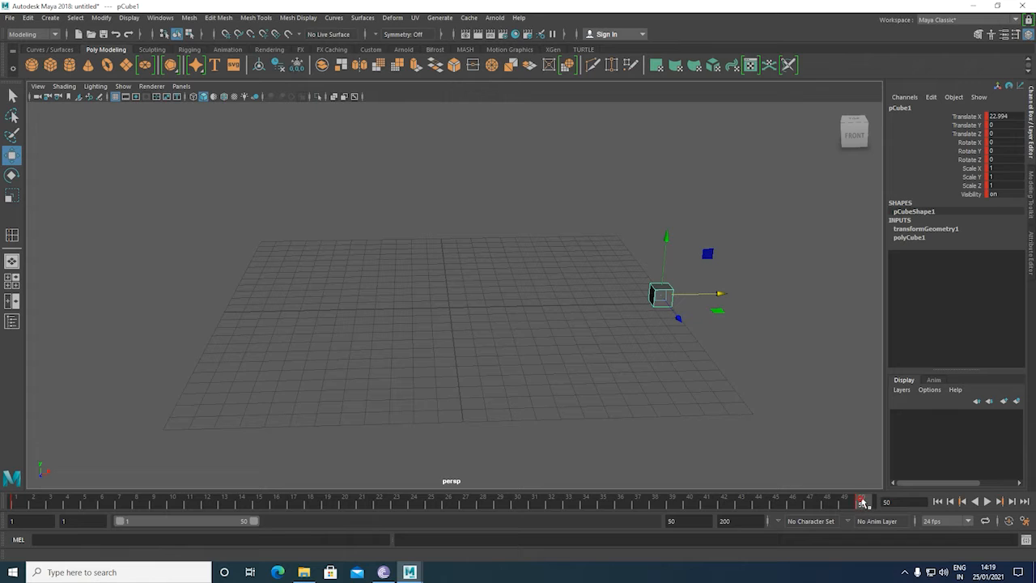
key(s)
drag(863, 502, 355, 508)
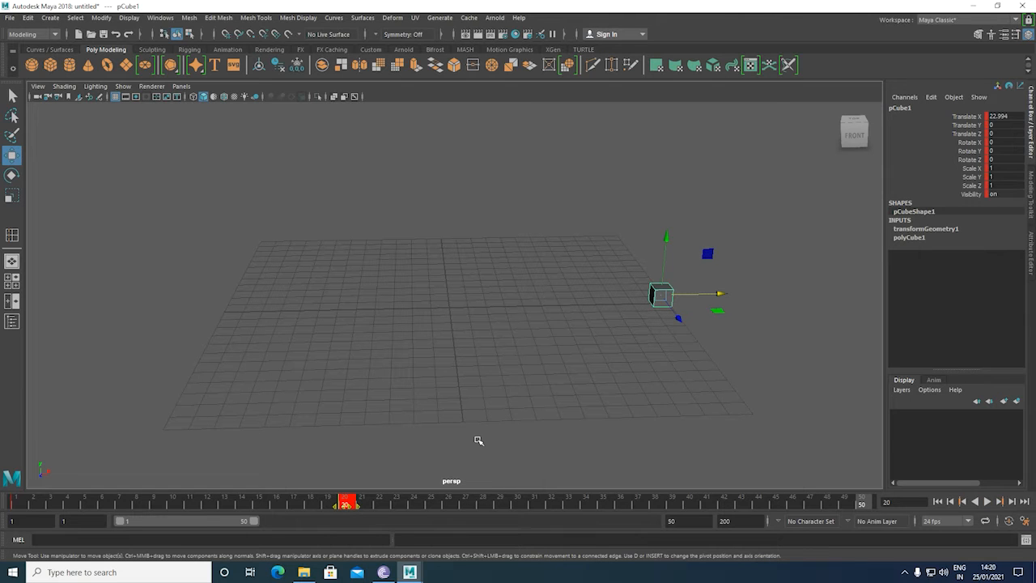
click(427, 438)
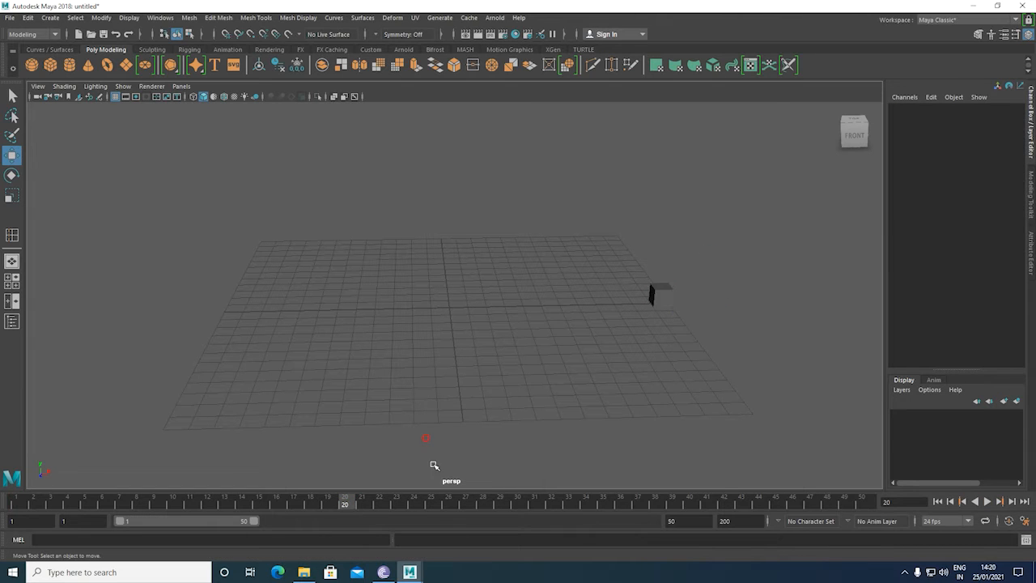
click(659, 295)
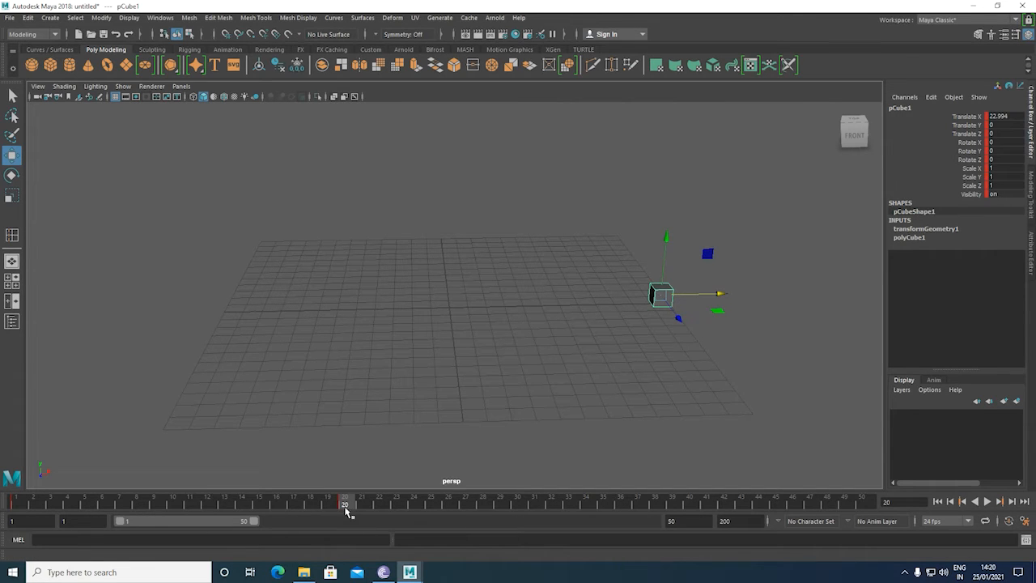
Play the animation from frame 1 with the end key at frame 20, and stop playback.
drag(346, 509, 17, 506)
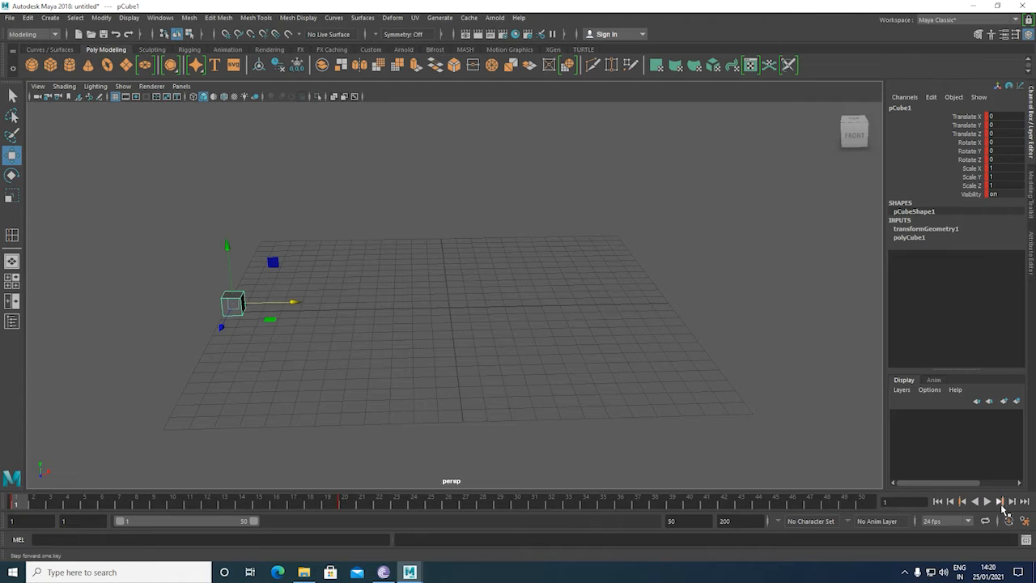
click(986, 502)
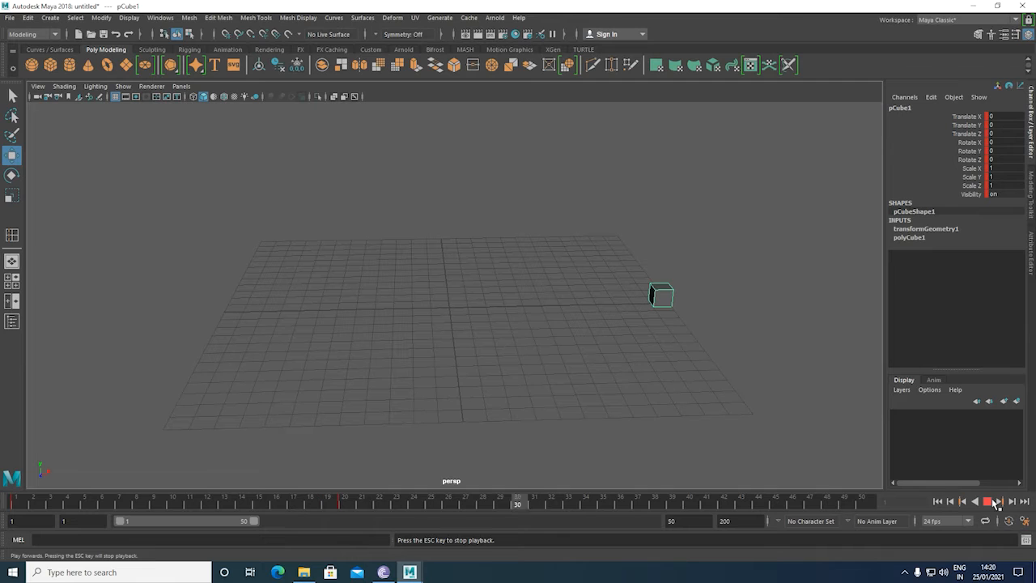
click(994, 501)
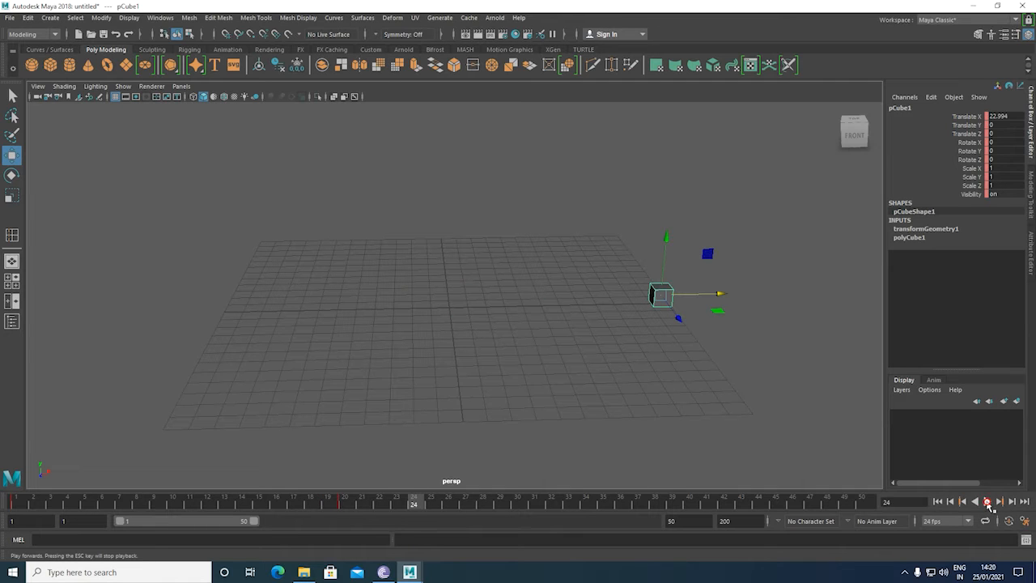
Undo the changes back to the end keyframe's position at frame 50.
key(ctrl+z)
key(ctrl+z)
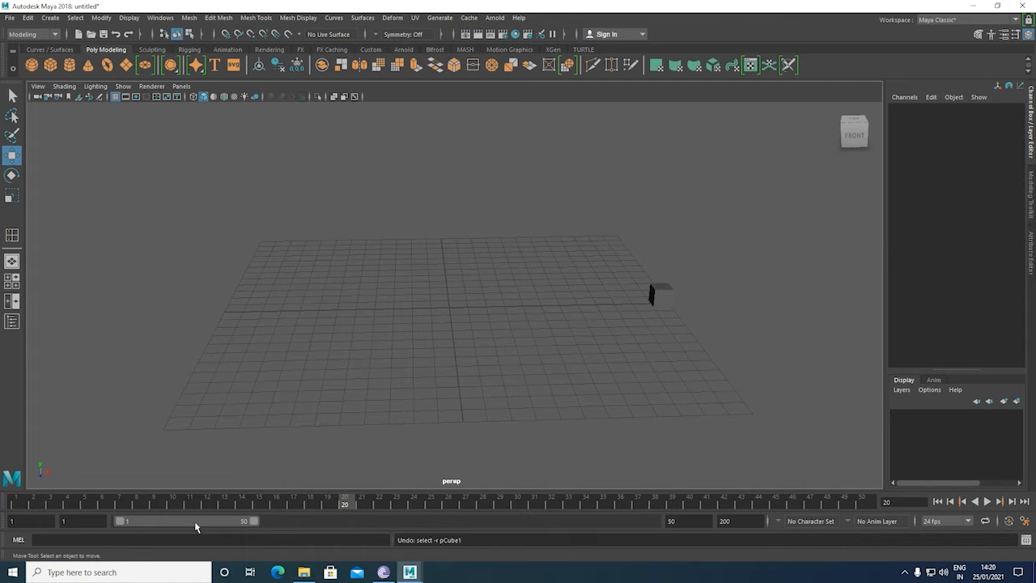
key(ctrl+z)
key(ctrl+z)
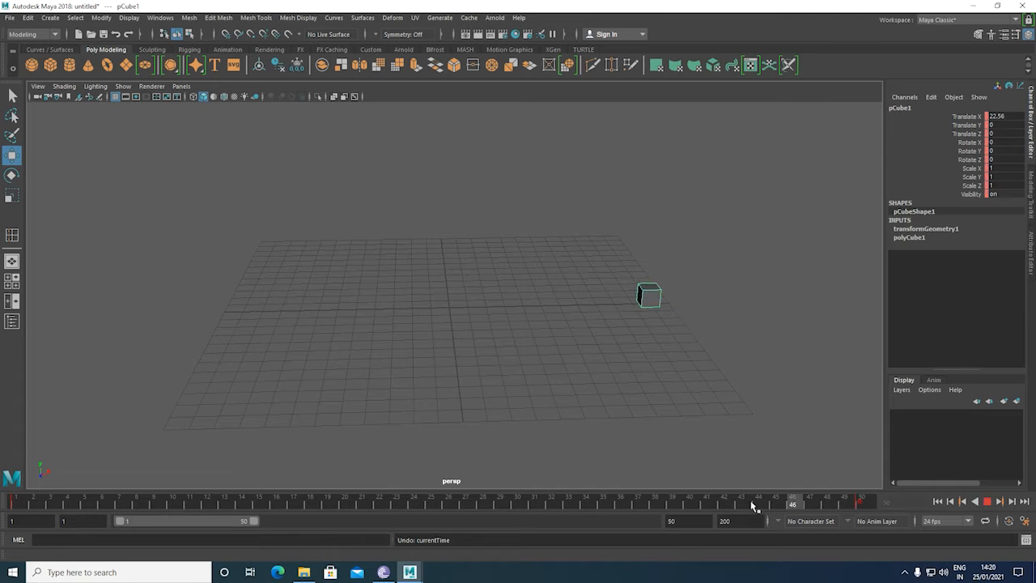
Replay the animation from the start with the end key at frame 50, and return to frame 1.
click(937, 501)
click(988, 501)
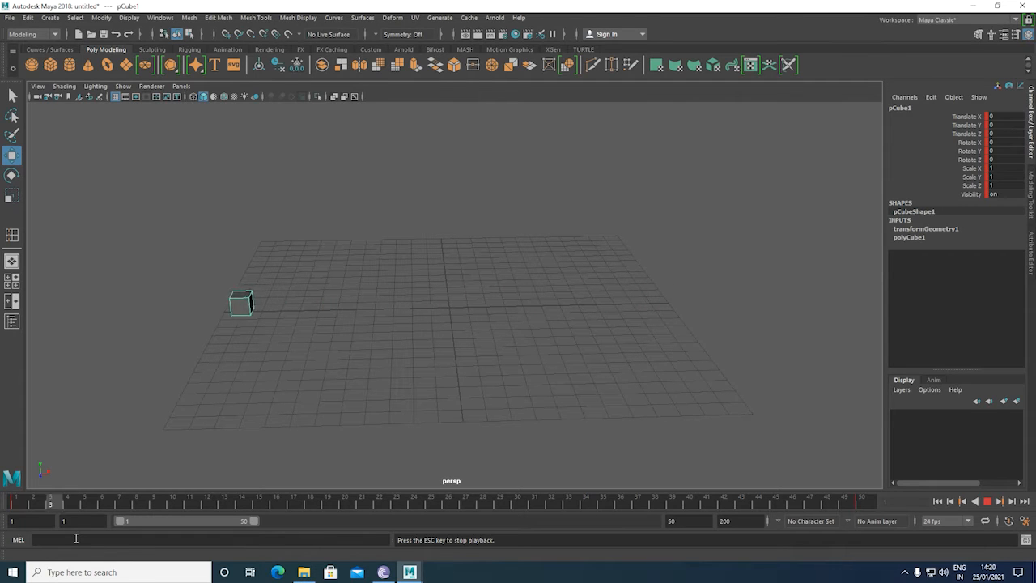
click(987, 501)
drag(94, 503, 14, 503)
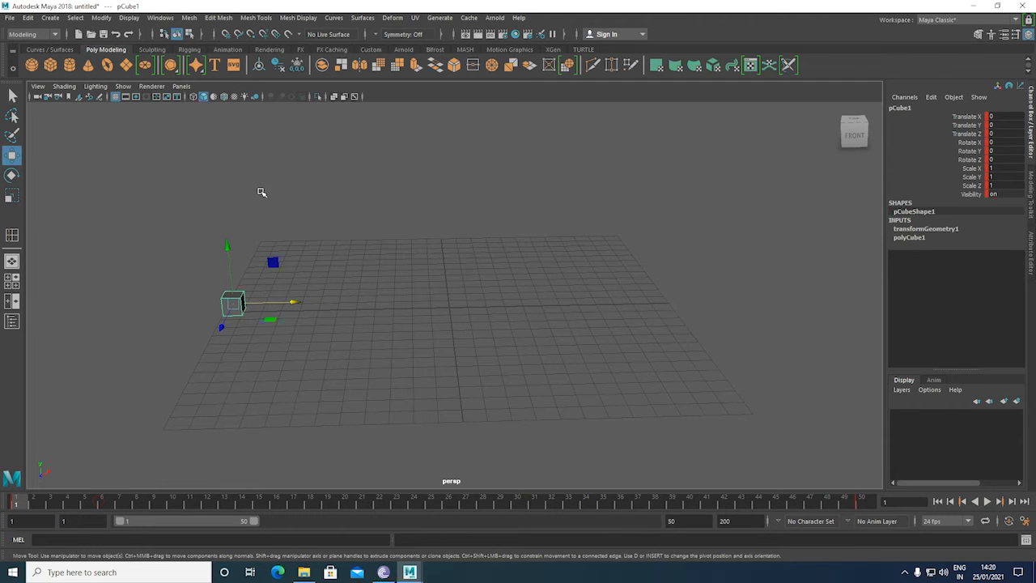
Open the Dope Sheet for the selected cube and enlarge it to fill the screen.
click(191, 20)
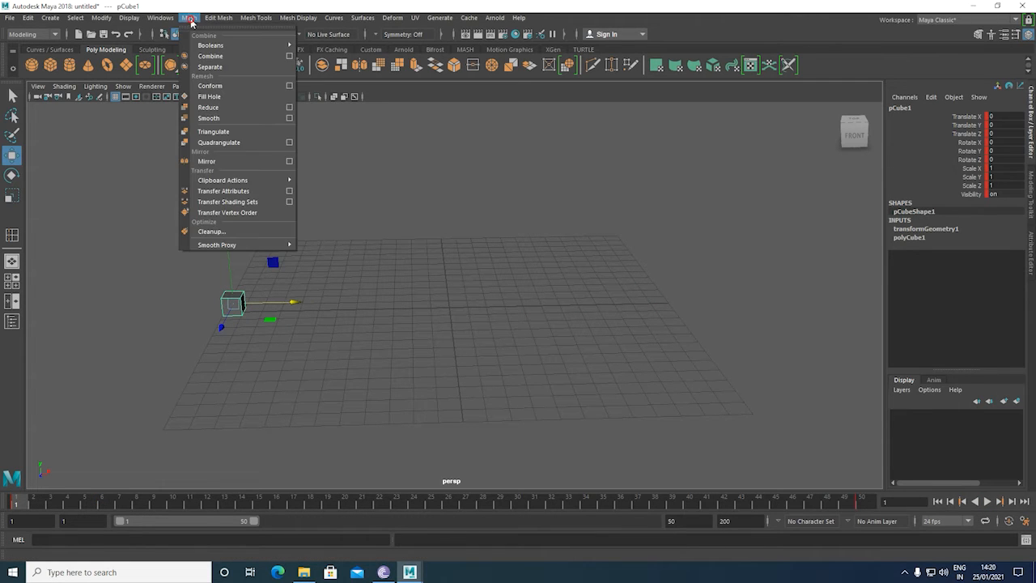
mouse_move(216, 20)
mouse_move(160, 18)
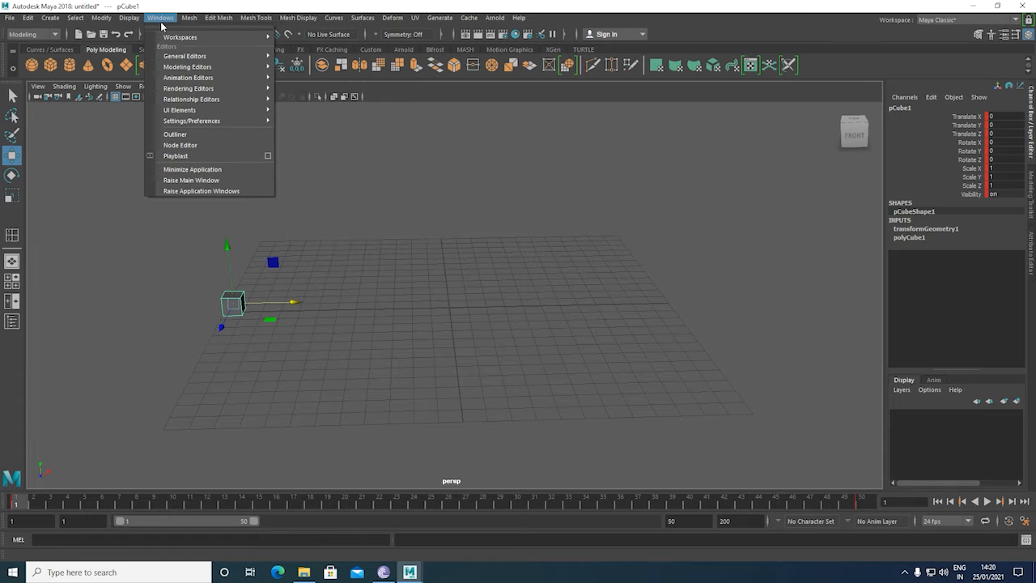
mouse_move(174, 37)
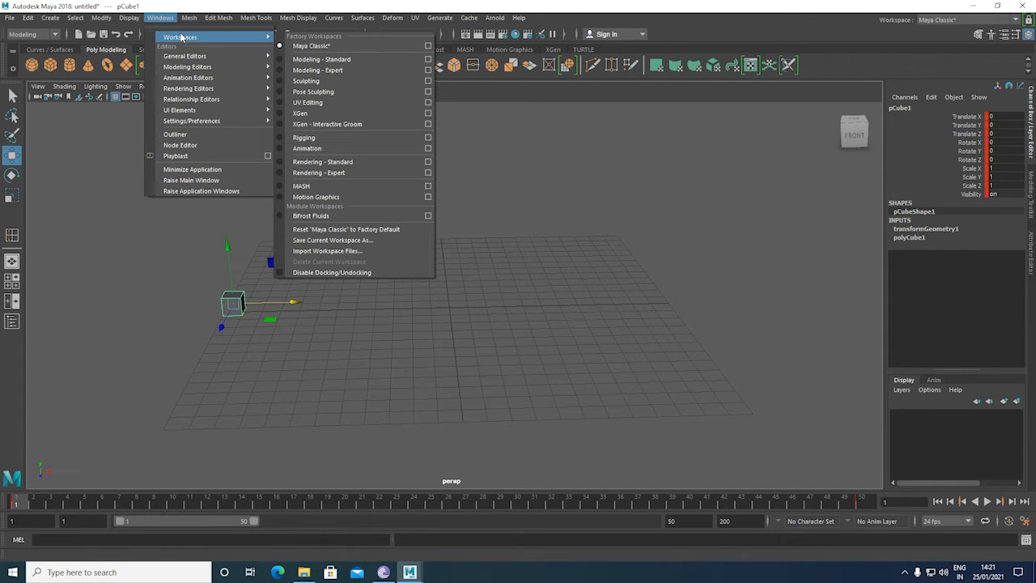
mouse_move(189, 57)
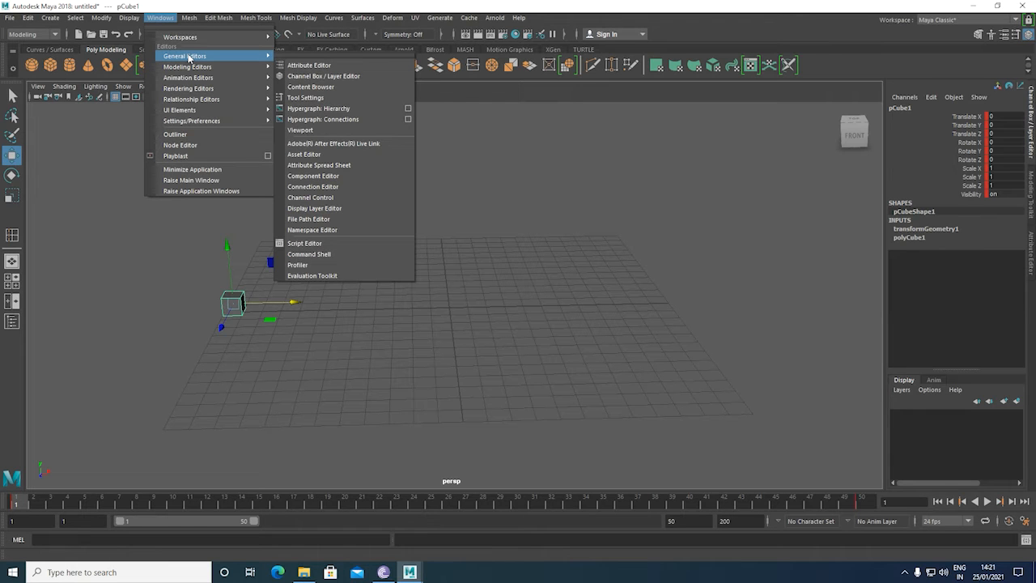
mouse_move(185, 80)
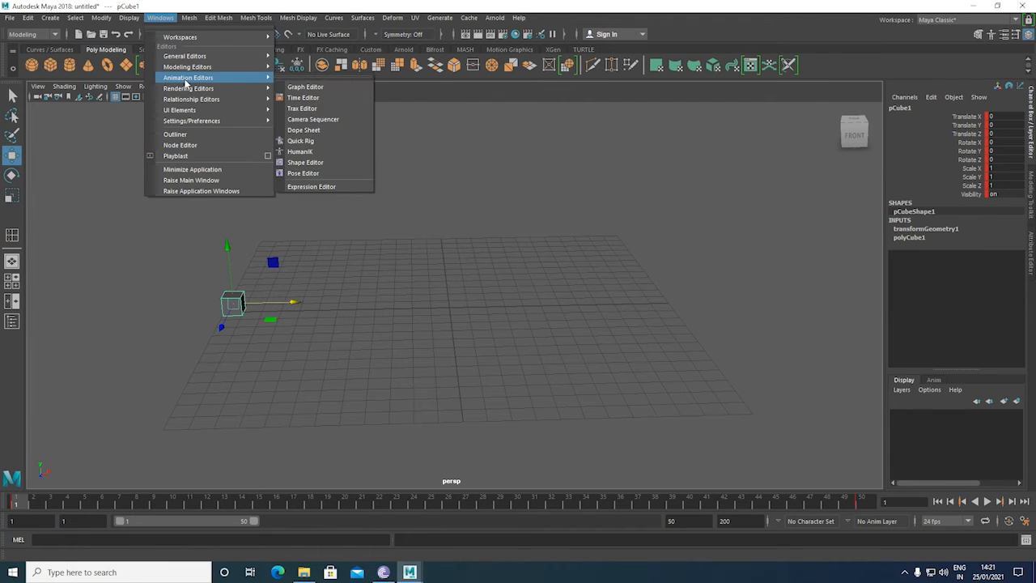
click(312, 135)
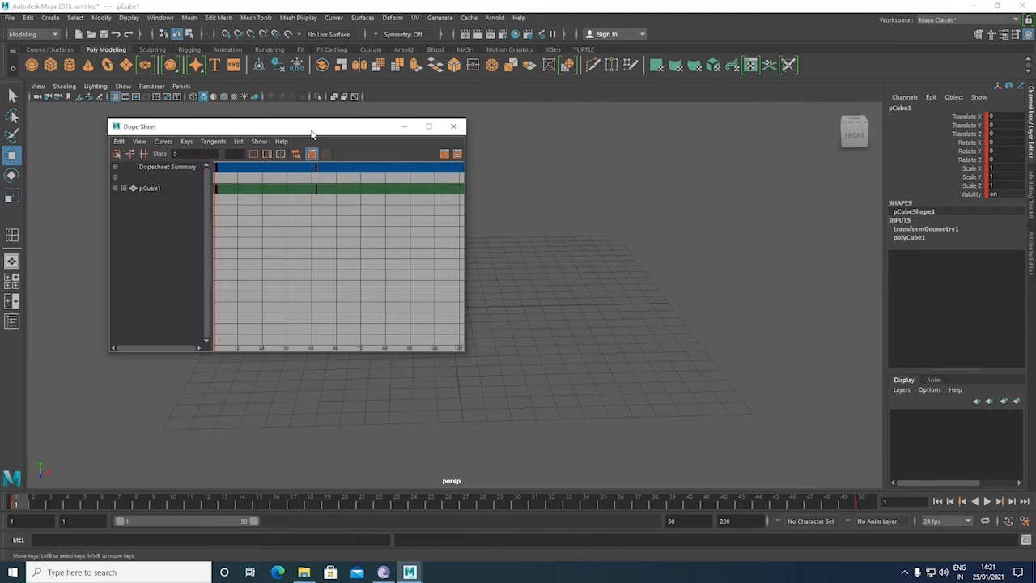
click(428, 125)
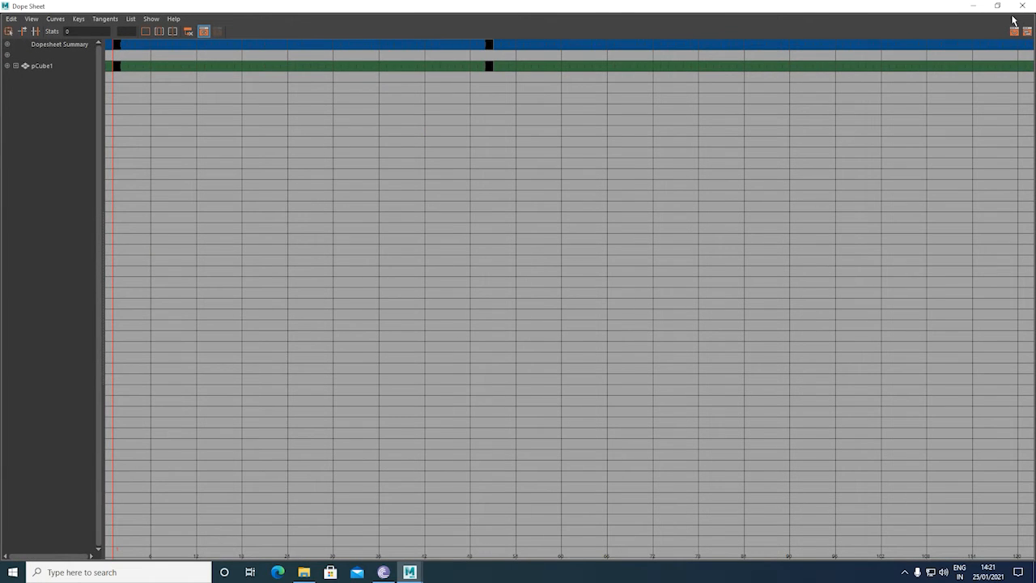
click(997, 6)
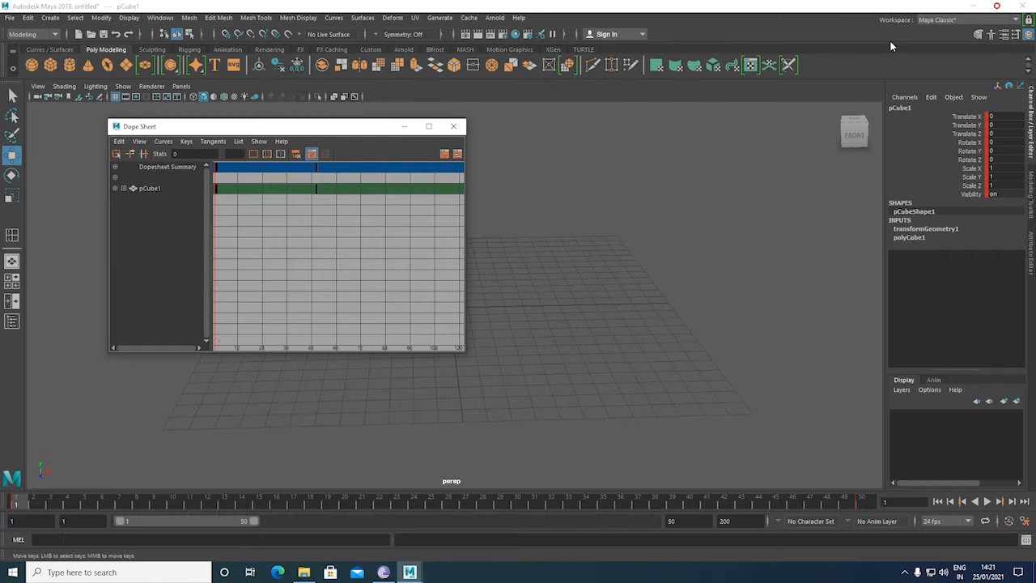
click(430, 127)
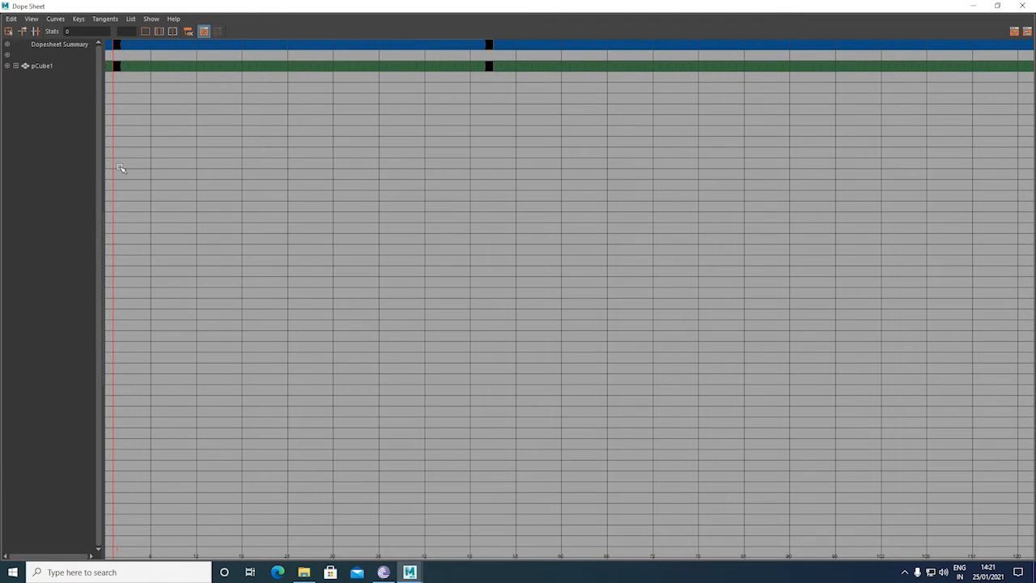
Select the cube's start and end keys in turn in the Dope Sheet, and shrink the sheet back to a small window over the viewport.
click(117, 66)
click(490, 64)
click(115, 66)
click(488, 45)
click(124, 518)
drag(114, 45, 122, 72)
click(997, 6)
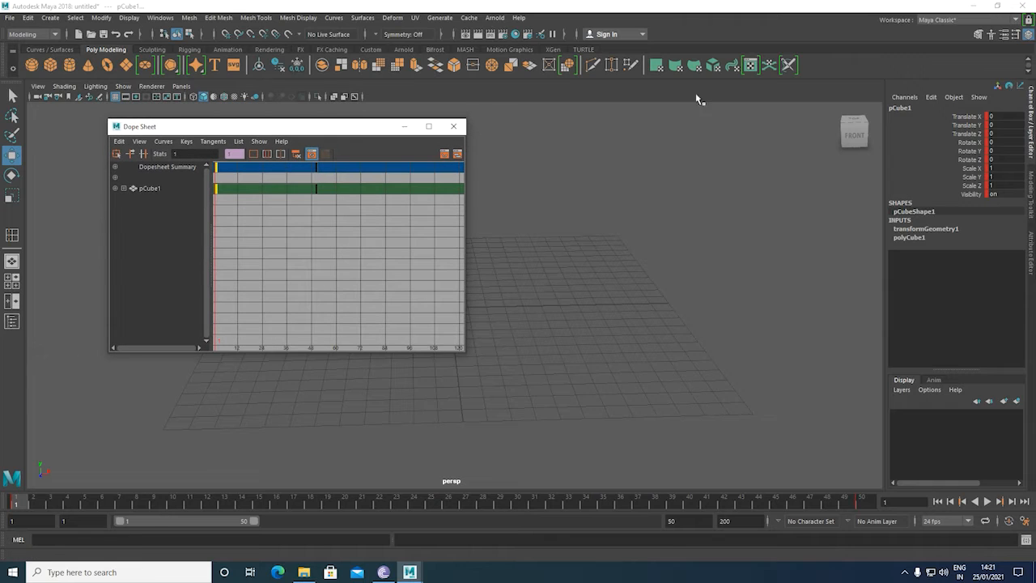
drag(356, 128, 341, 93)
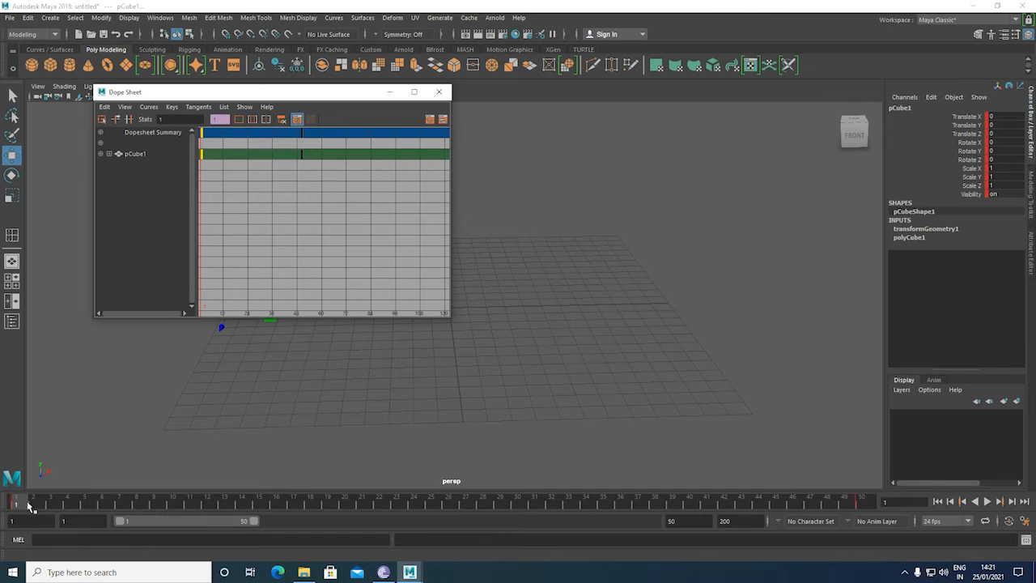
Scrub the timeline to frames 4, 19 and 50 beside the Dope Sheet, selecting the cube's end key for comparison.
drag(20, 504, 67, 507)
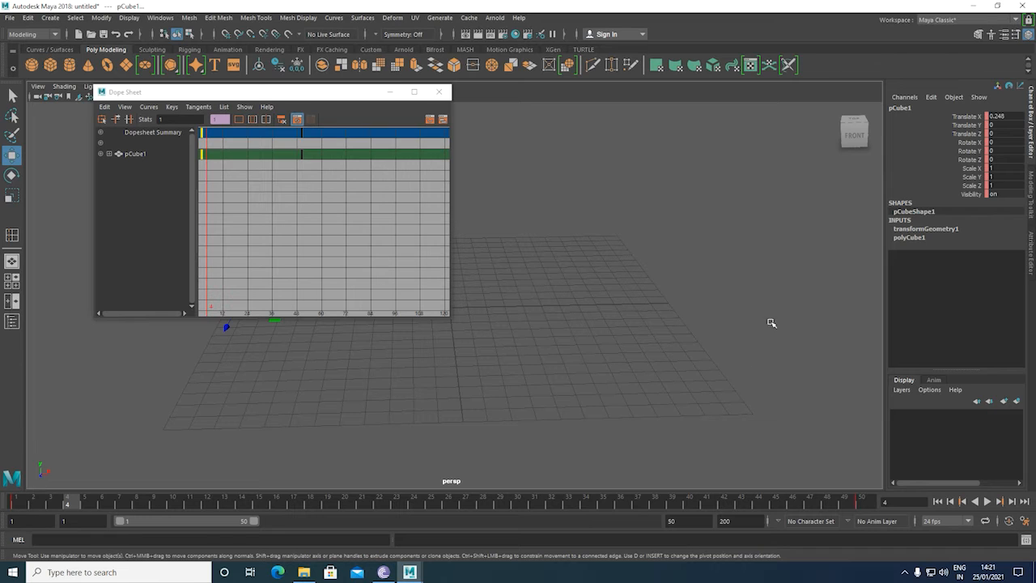
mouse_move(66, 507)
mouse_down()
mouse_move(24, 510)
mouse_move(174, 510)
mouse_move(215, 527)
mouse_move(395, 548)
mouse_move(323, 547)
mouse_move(332, 507)
mouse_up()
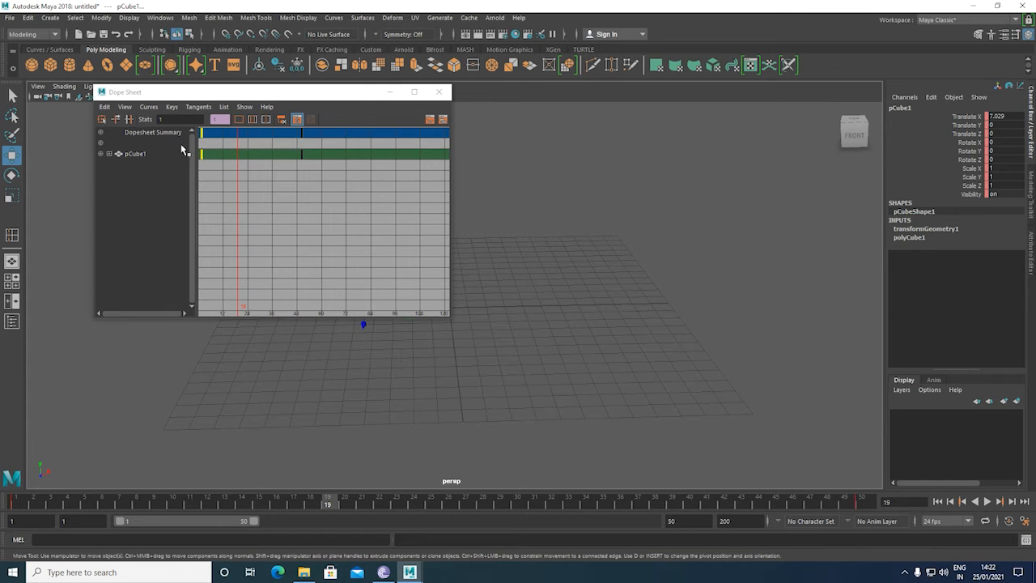
click(302, 133)
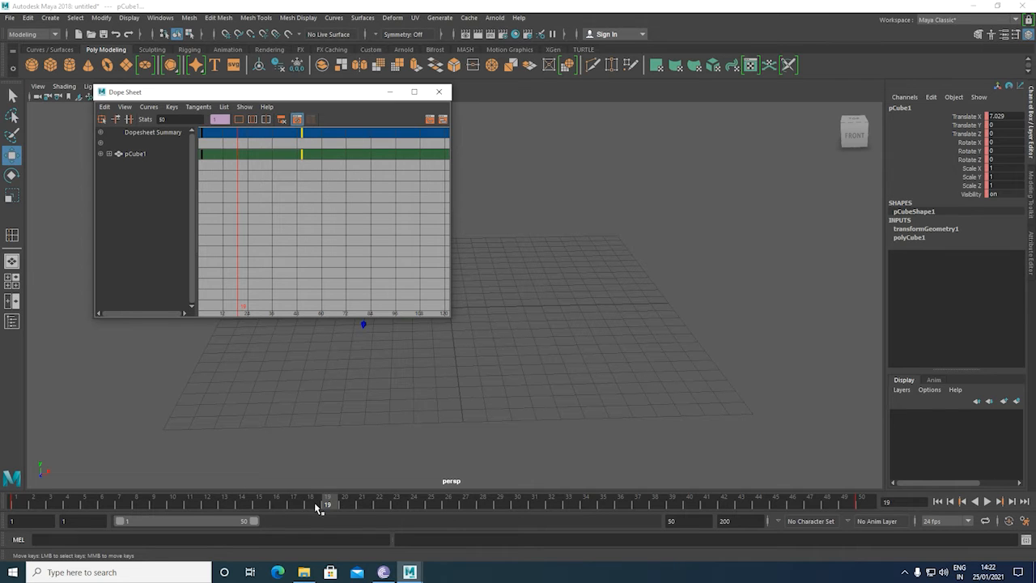
click(862, 501)
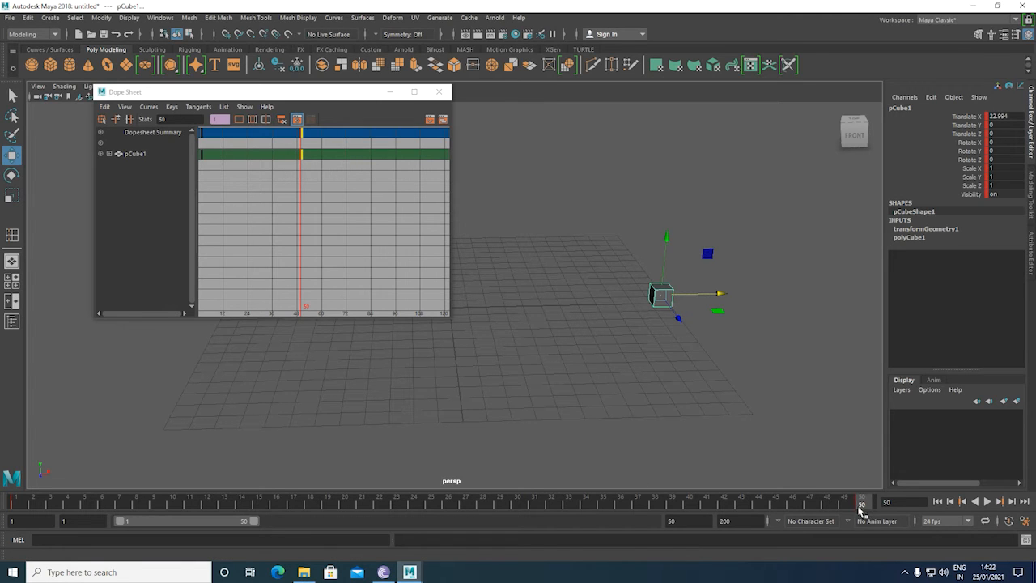
Move the cube's end key in the Dope Sheet to frame 26 and on to frame 20, and close the sheet.
click(295, 185)
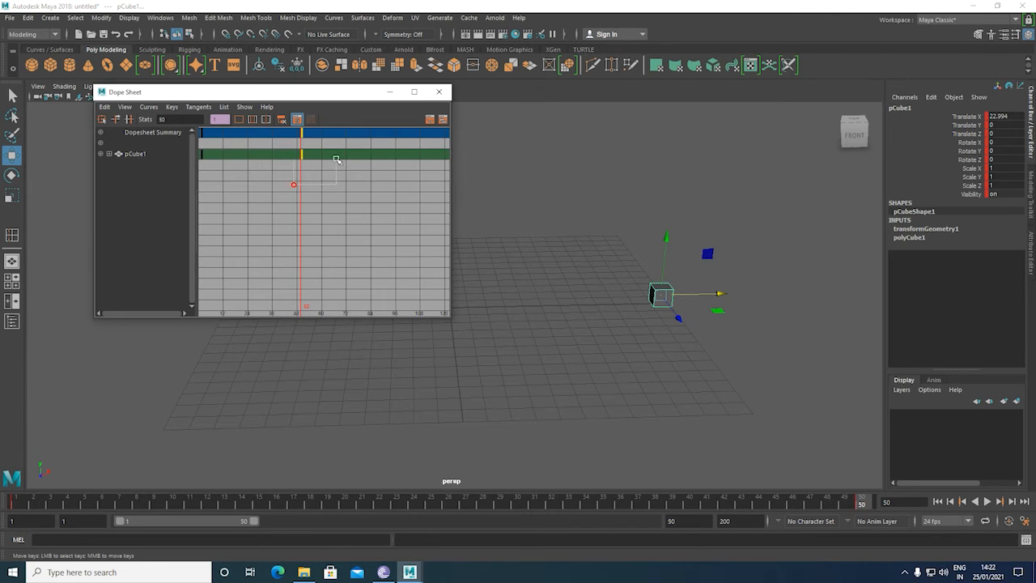
drag(300, 154, 250, 178)
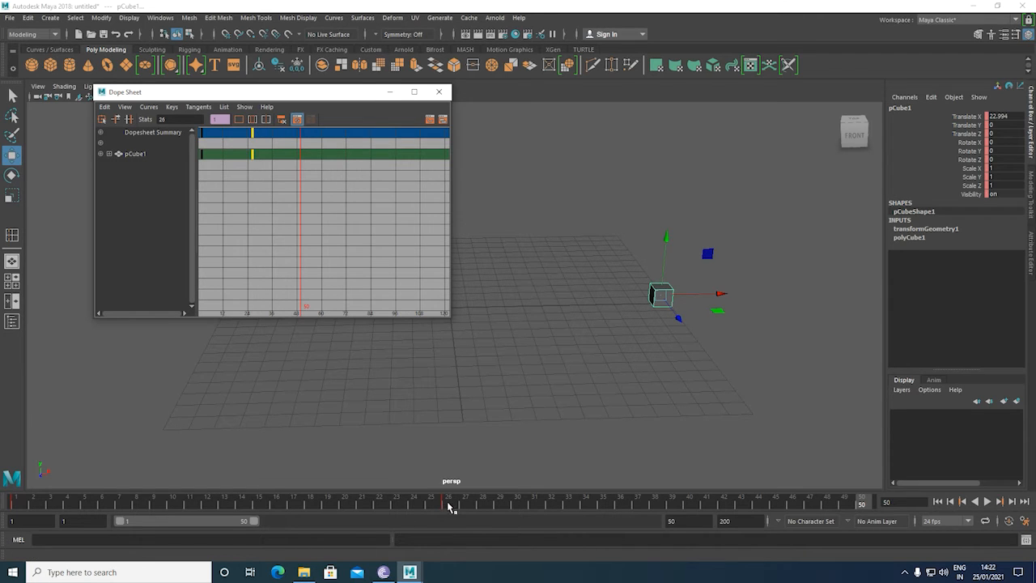
drag(447, 503, 346, 517)
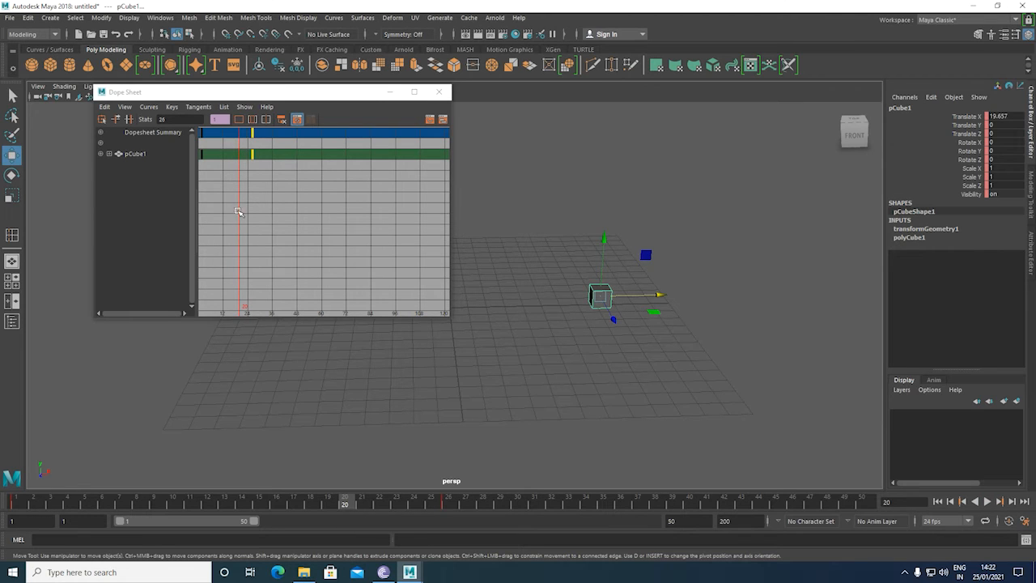
drag(251, 153, 239, 154)
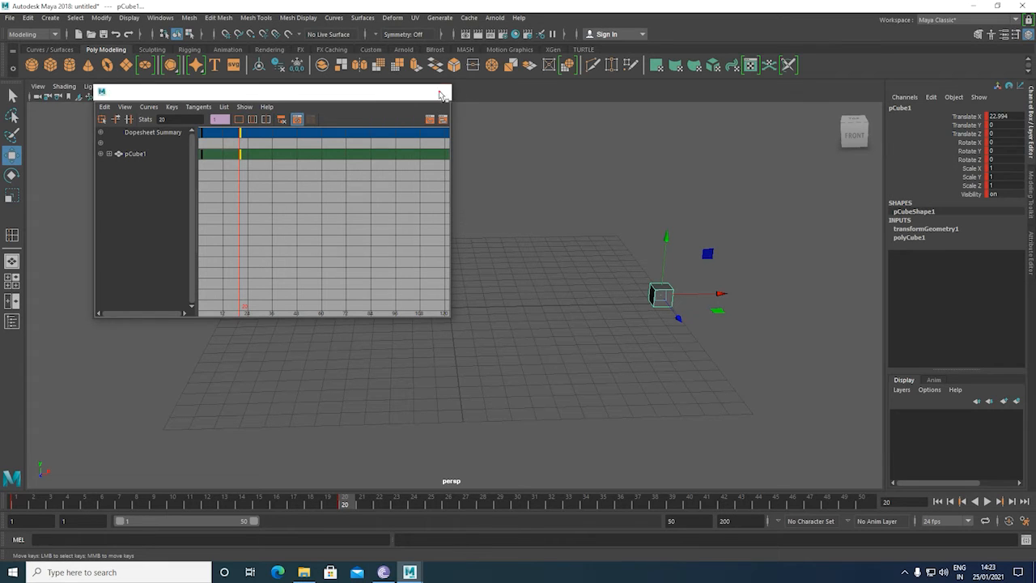
click(440, 93)
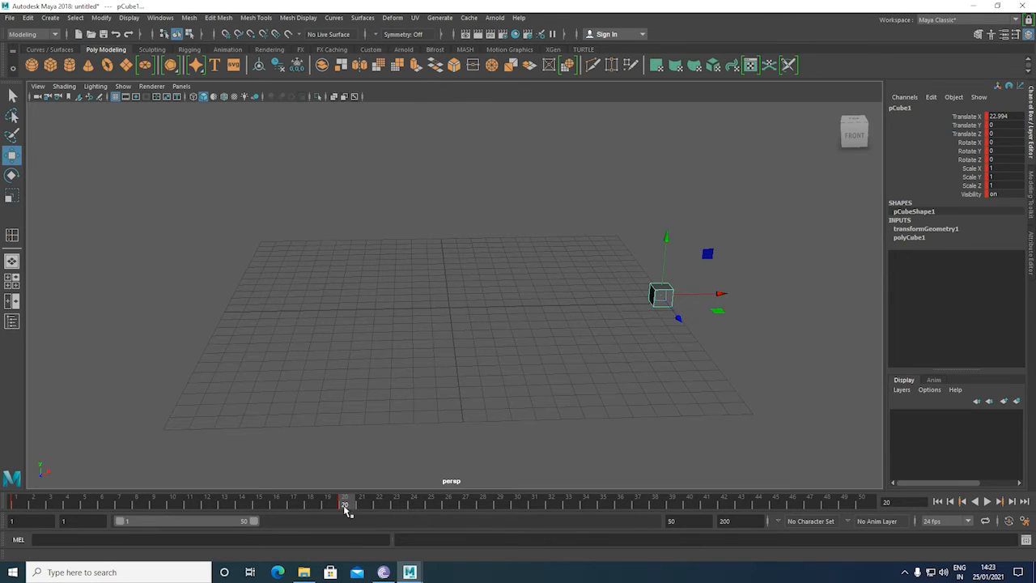
Return to frame 1 and replace the animated cube with a new one moved to about -11.67 on X.
drag(345, 510, 3, 518)
drag(155, 270, 398, 381)
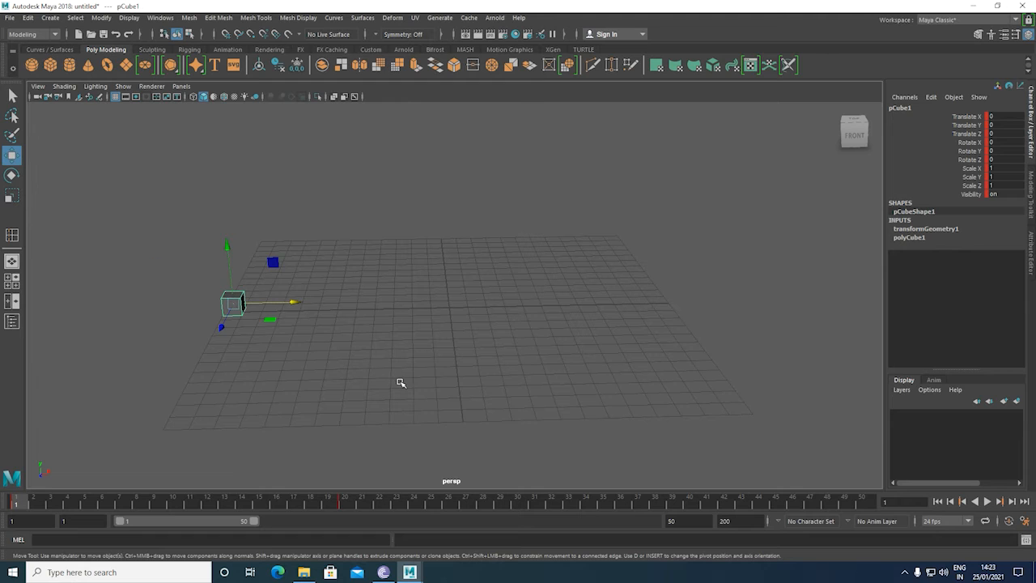
key(Delete)
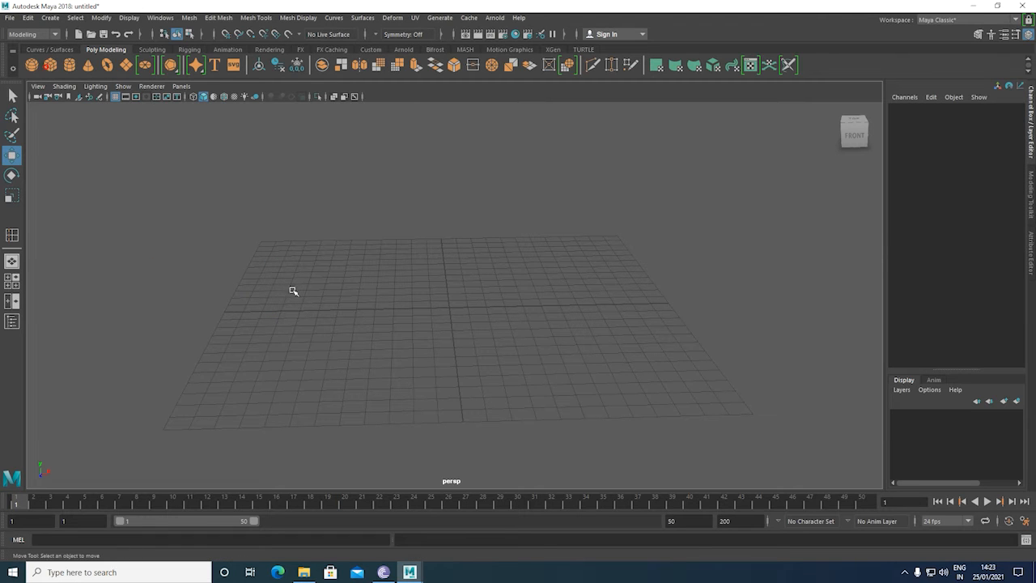
key(ctrl+z)
drag(509, 308, 291, 330)
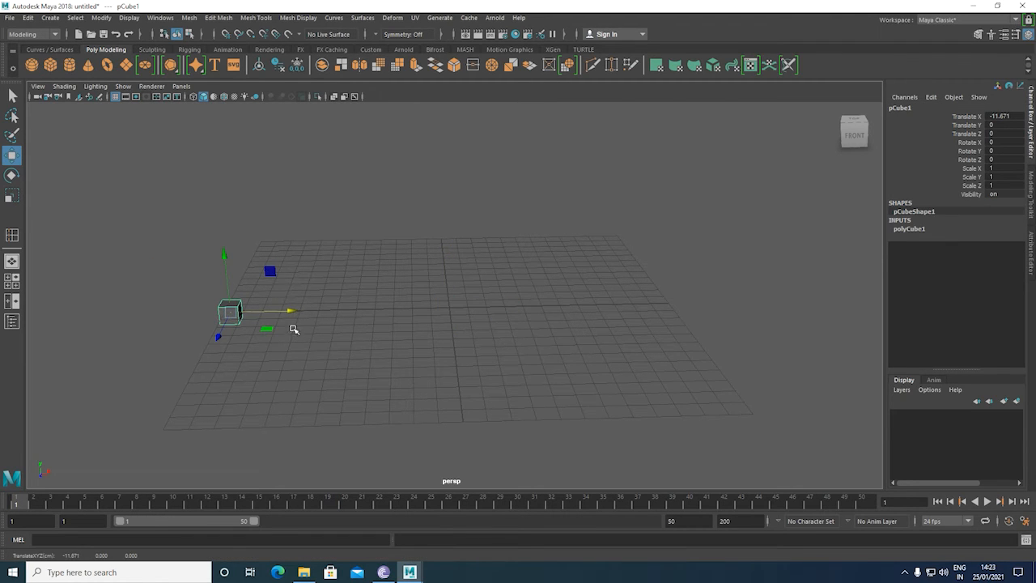
Freeze the new cube's transformations, raise it about 0.5 on Y, and key it at frame 1.
click(100, 17)
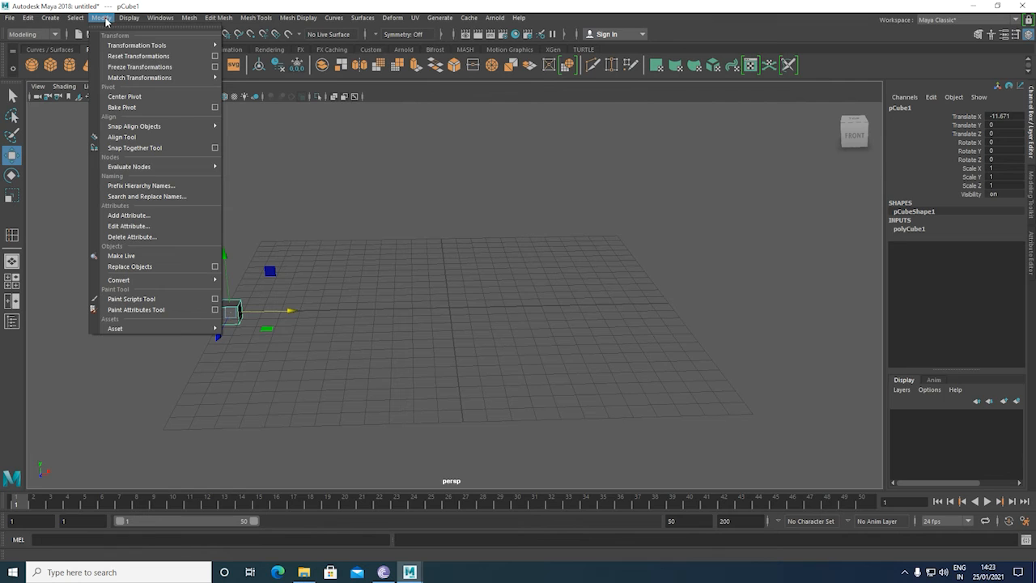
click(116, 66)
drag(221, 259, 221, 249)
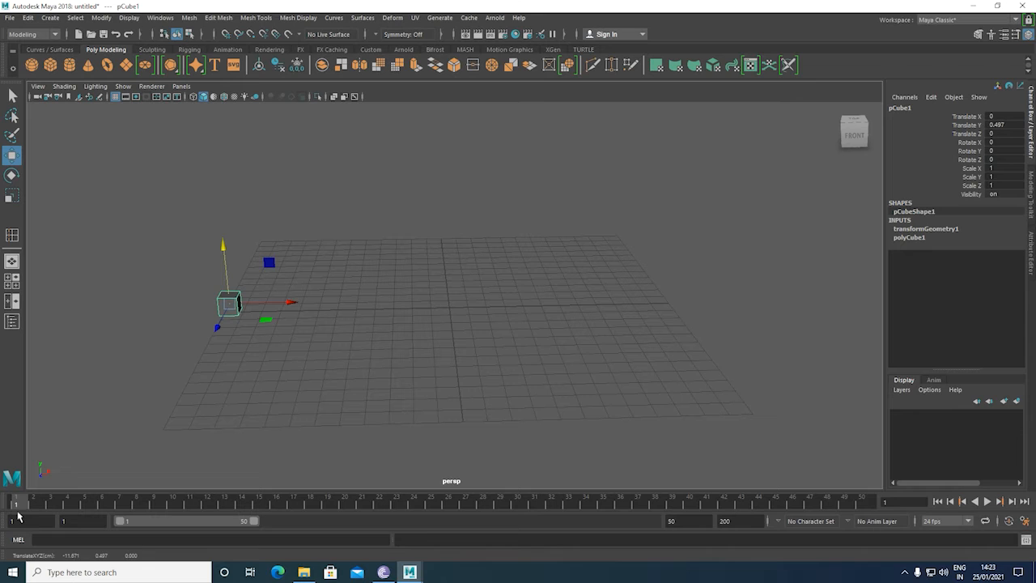
key(s)
At frame 20, move the cube to about 11.48 on Z at the grid's front corner and key it.
drag(141, 506, 353, 530)
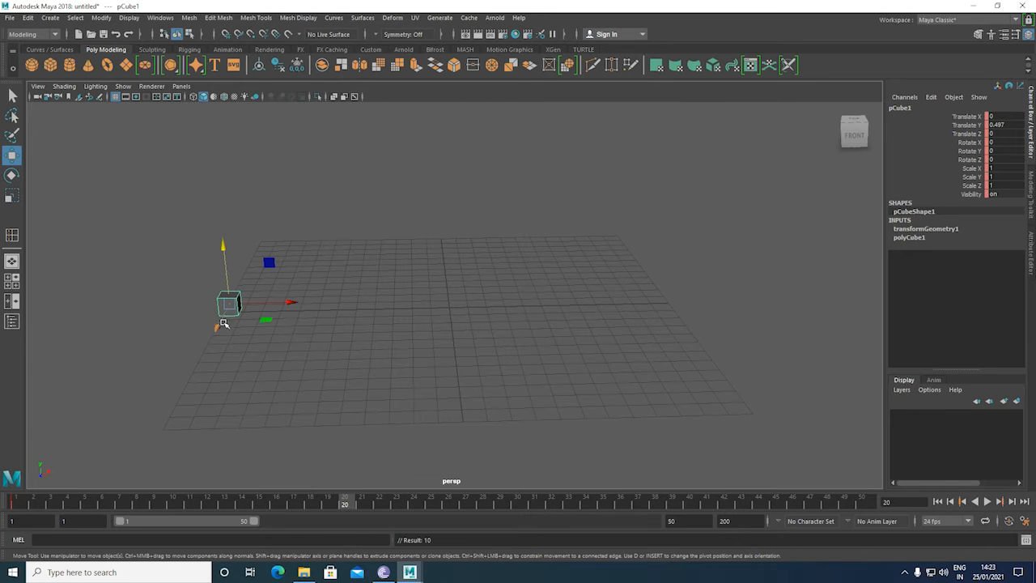
drag(218, 330, 173, 460)
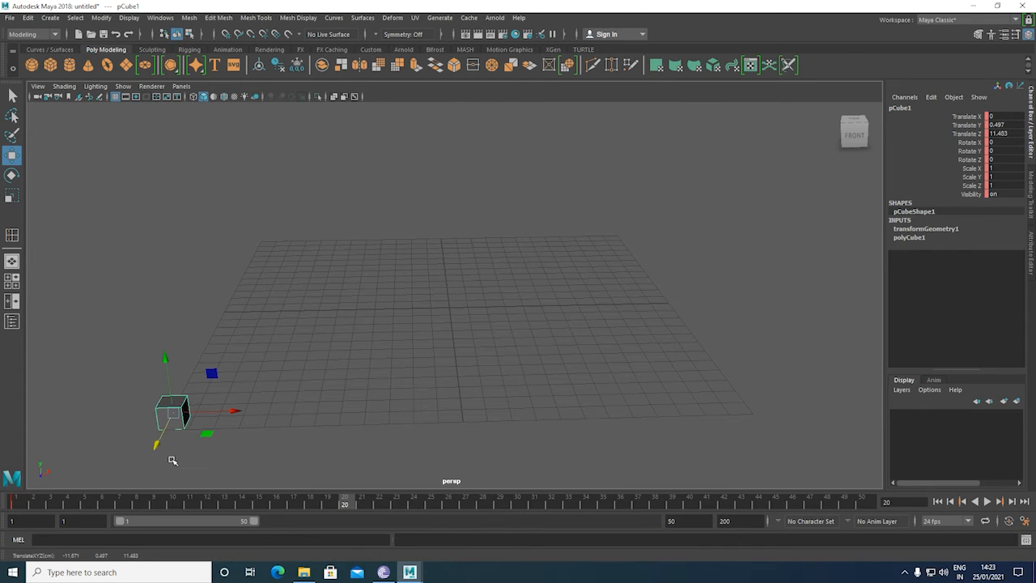
key(s)
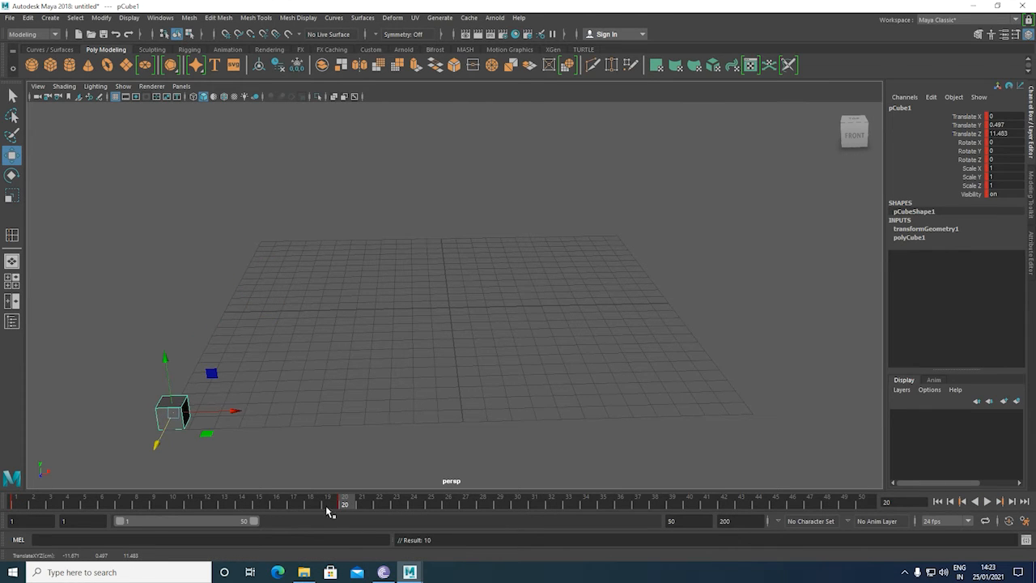
At frame 50, move the cube to about 23.1 on X across the grid's front edge and key it.
drag(346, 506, 863, 503)
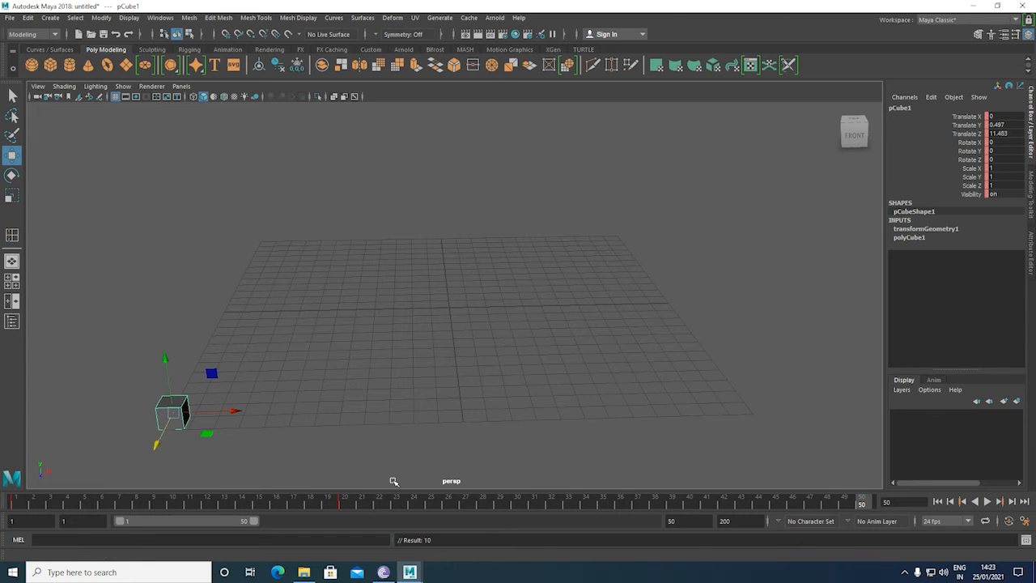
drag(231, 414, 794, 439)
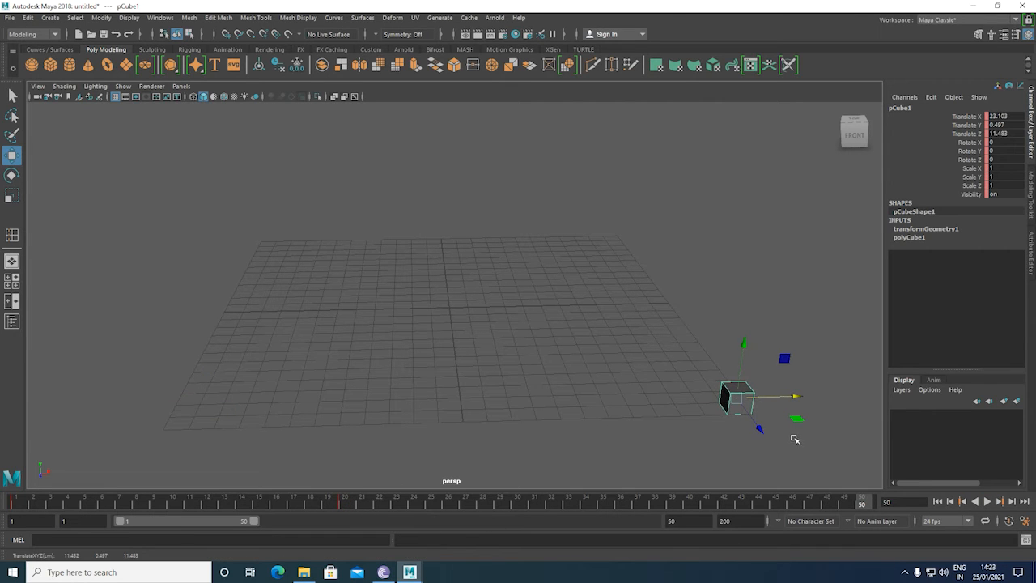
key(s)
Play the cube's three-key animation from frame 1, stop playback, and return to frame 1.
drag(863, 504, 4, 516)
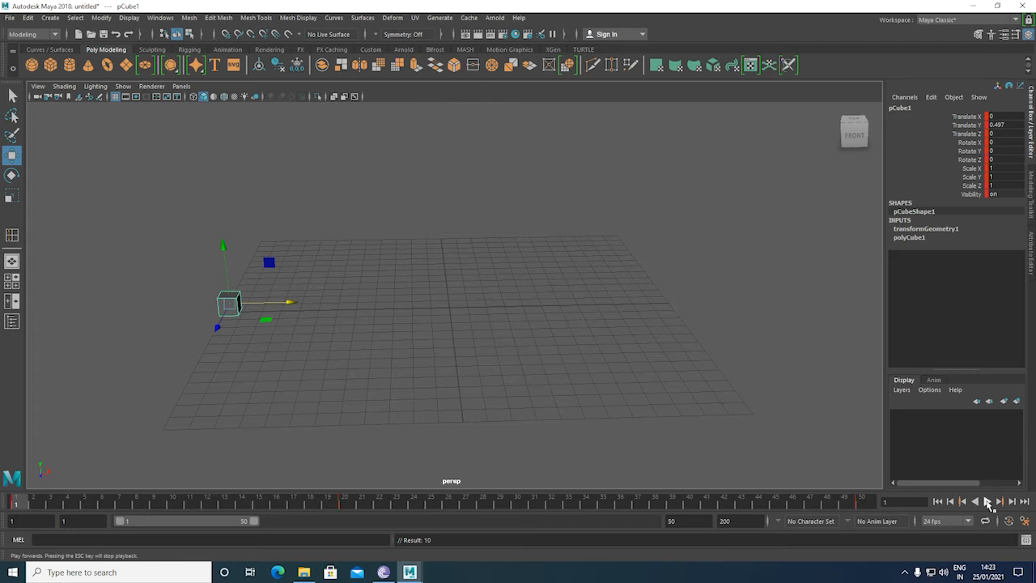
click(987, 503)
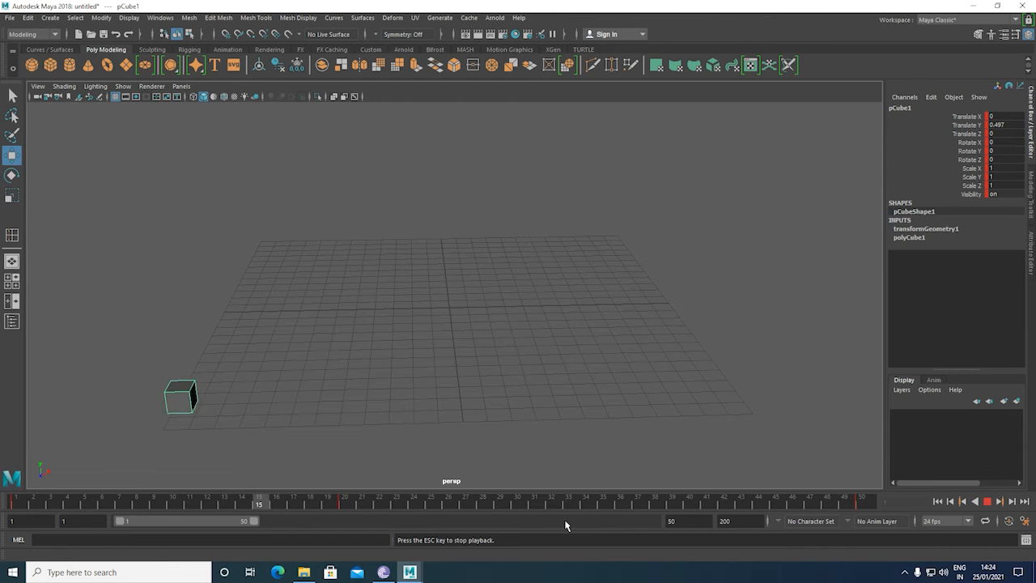
click(987, 501)
drag(338, 508, 17, 505)
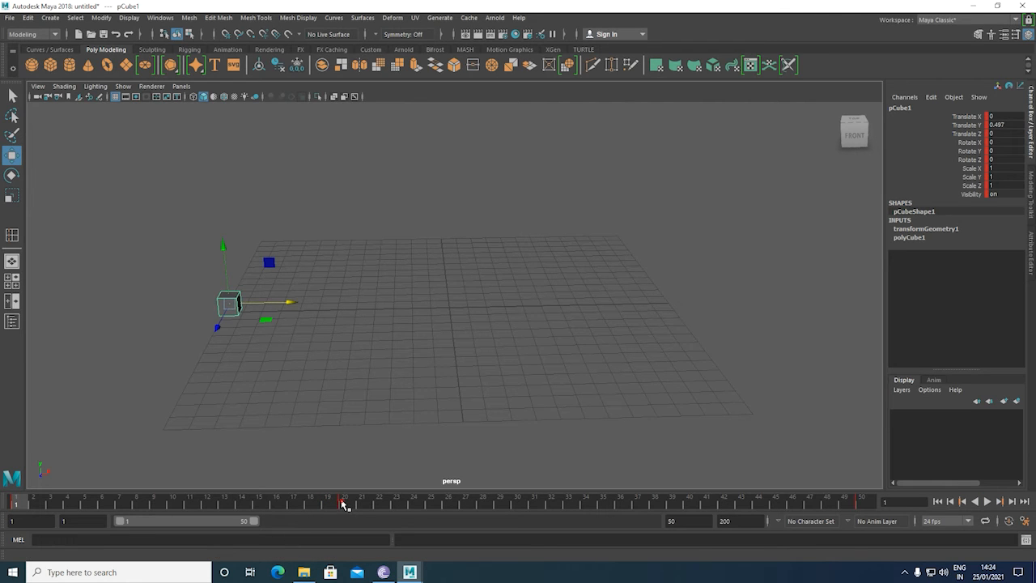
Shift the cube's middle keyframe from frame 20 to frame 10 on the timeline.
click(343, 503)
shift+click(345, 505)
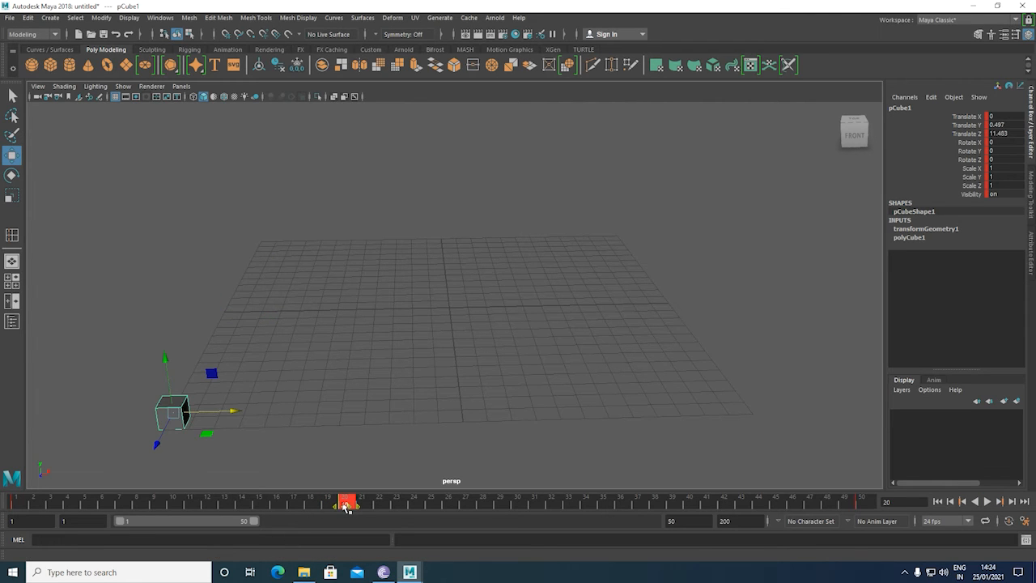
drag(346, 502, 179, 508)
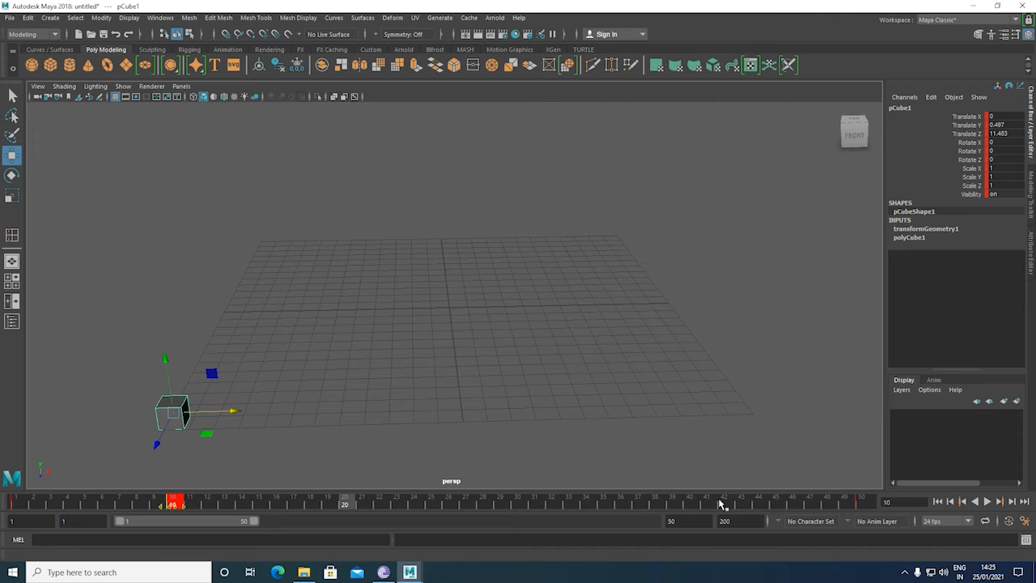
Undo the shift of the cube's middle keyframe, play the original animation, and stop playback.
key(ctrl+z)
key(ctrl+z)
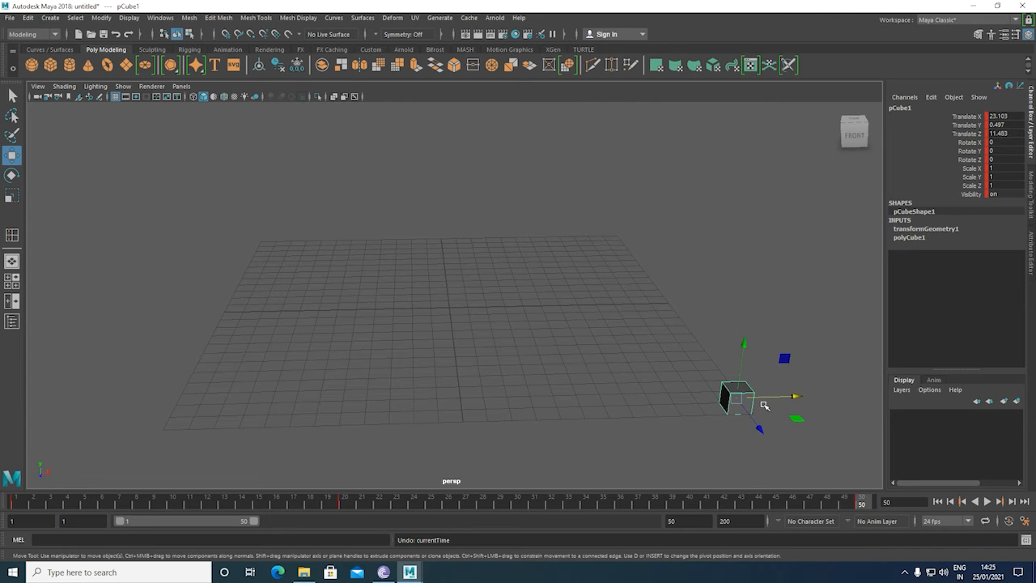
key(alt+v)
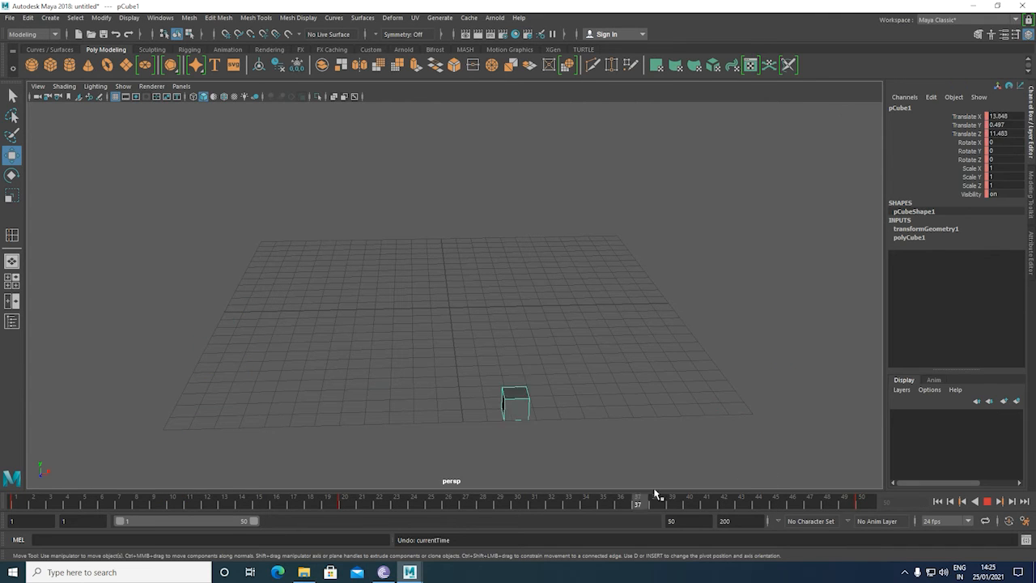
key(alt+v)
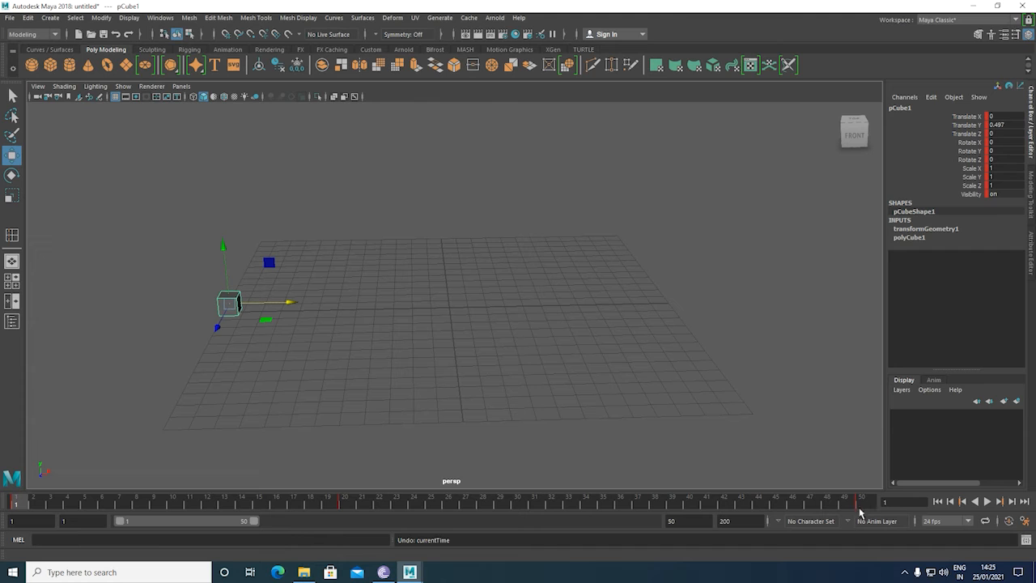
Using the Dope Sheet, shift the cube's last two keys together 10 frames earlier, to frames 10 and 40.
click(177, 22)
mouse_move(174, 80)
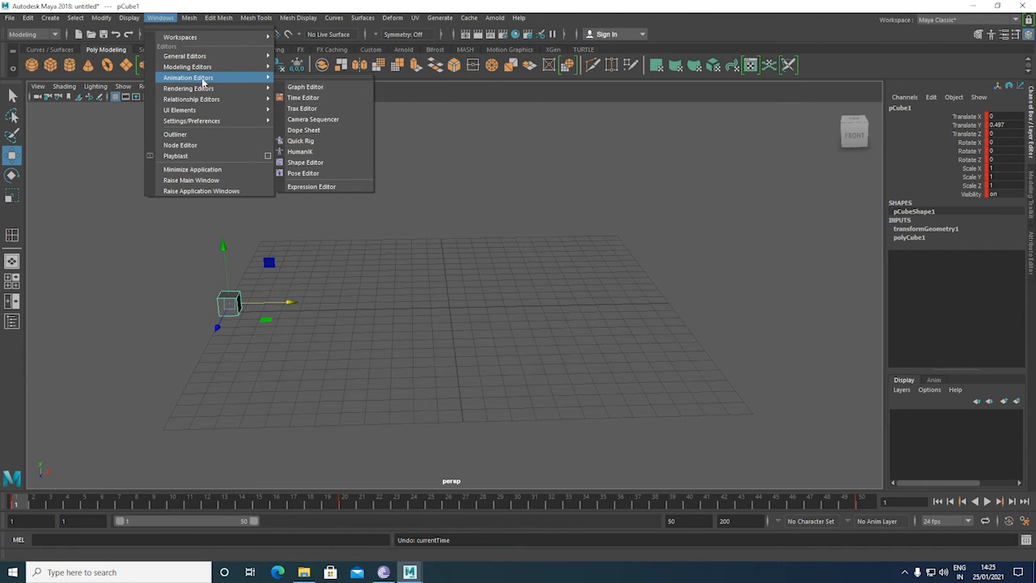
click(301, 130)
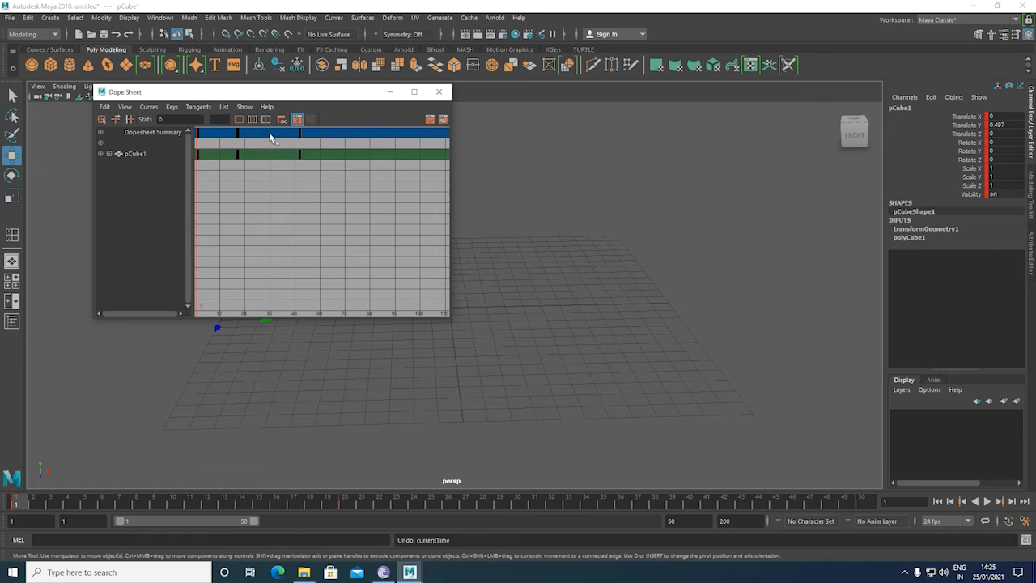
drag(232, 132, 328, 185)
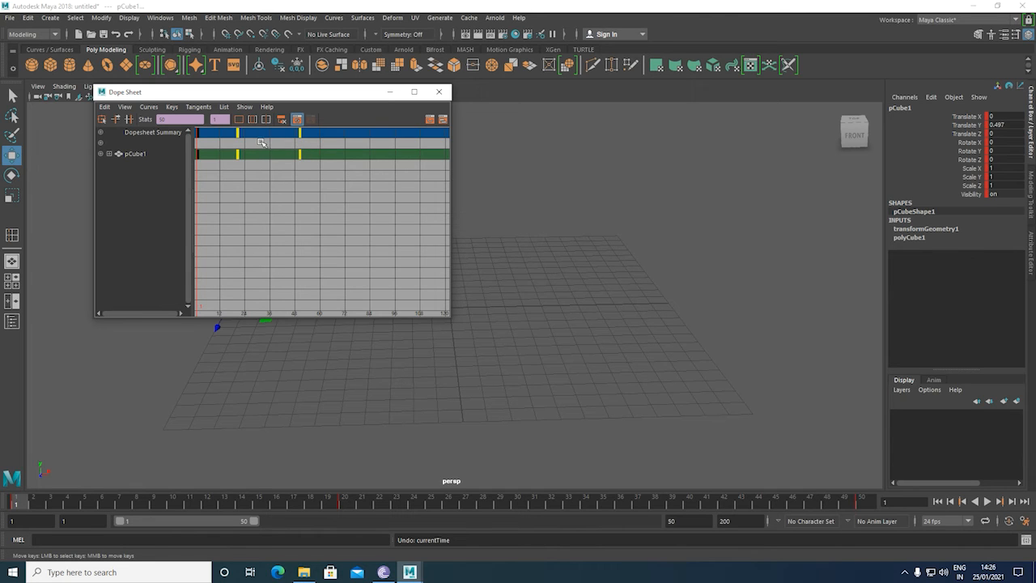
drag(233, 134, 220, 138)
drag(116, 503, 173, 503)
drag(227, 155, 216, 159)
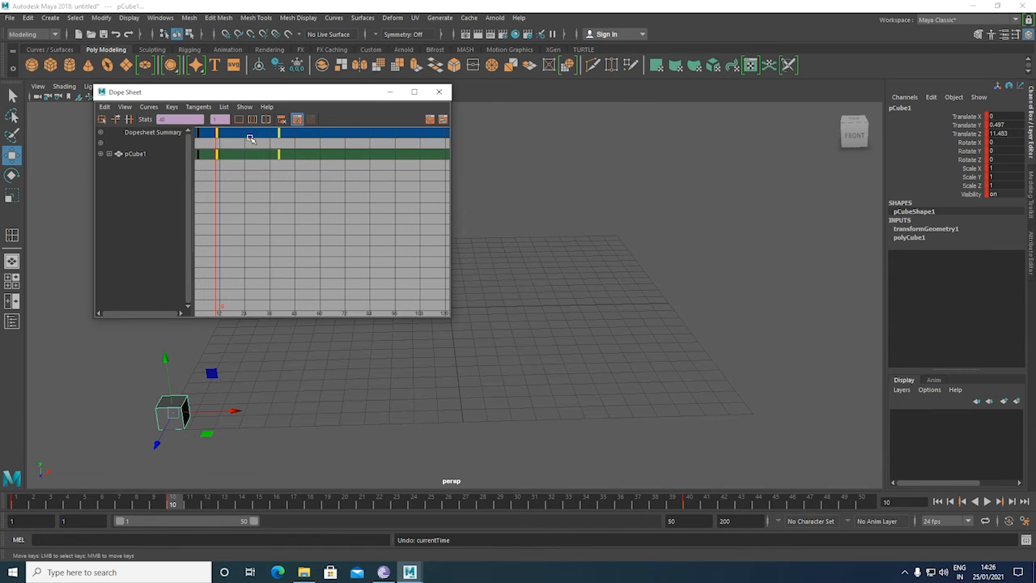
mouse_move(216, 136)
middle_down()
mouse_move(240, 139)
mouse_move(214, 145)
middle_up()
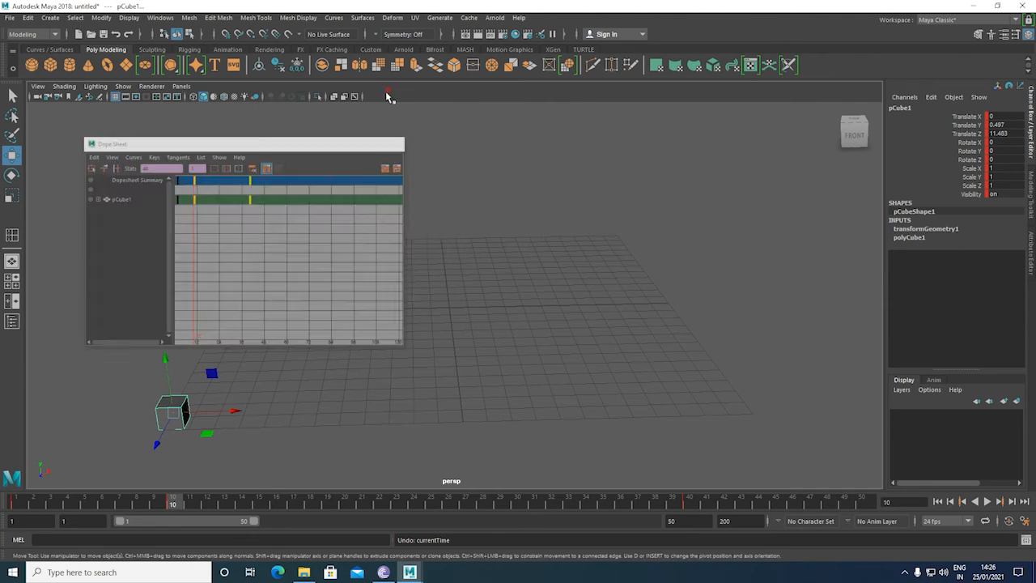
Minimize the Dope Sheet, return to frame 1, and play the cube's retimed animation.
click(389, 91)
click(36, 506)
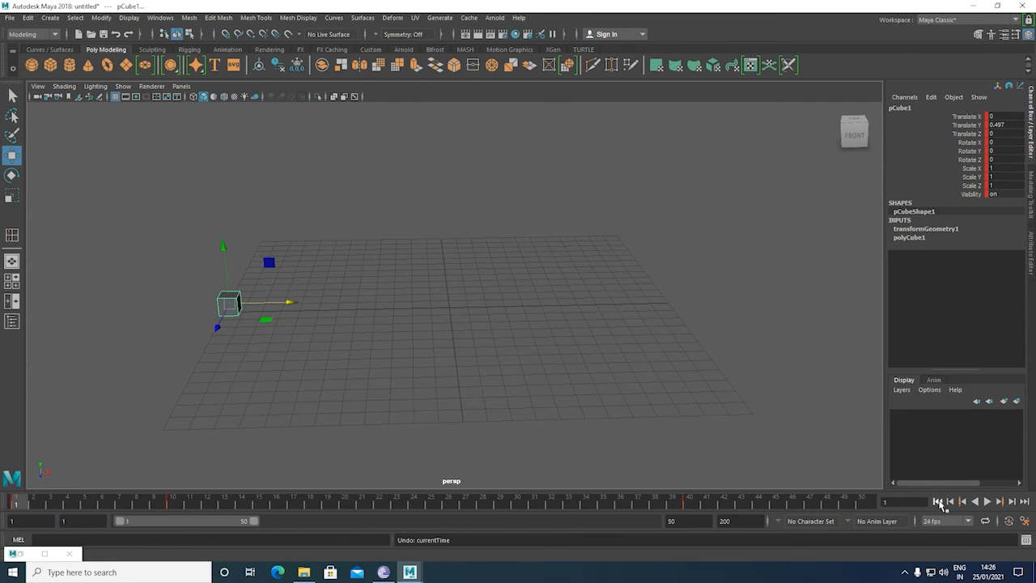
click(985, 503)
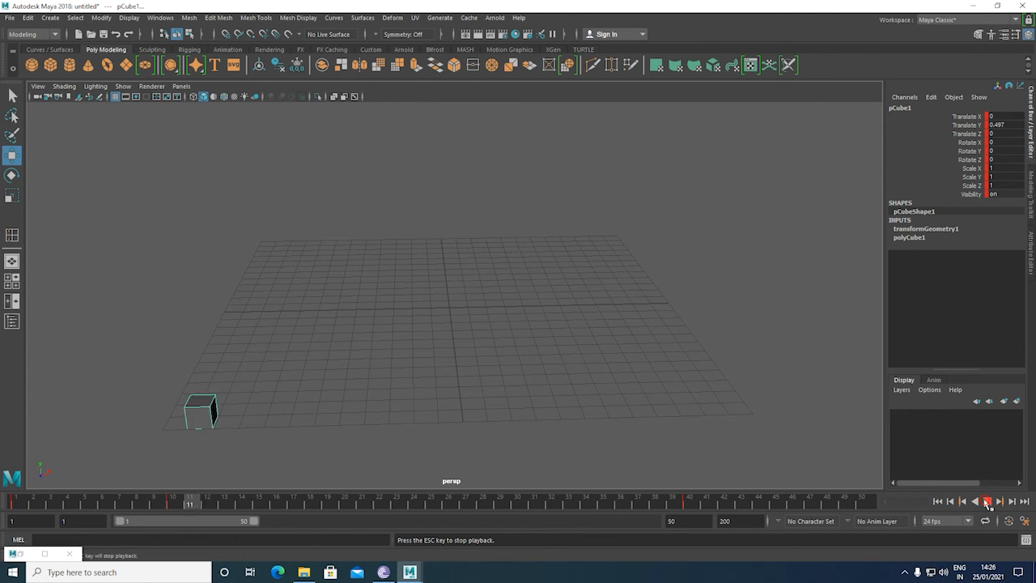